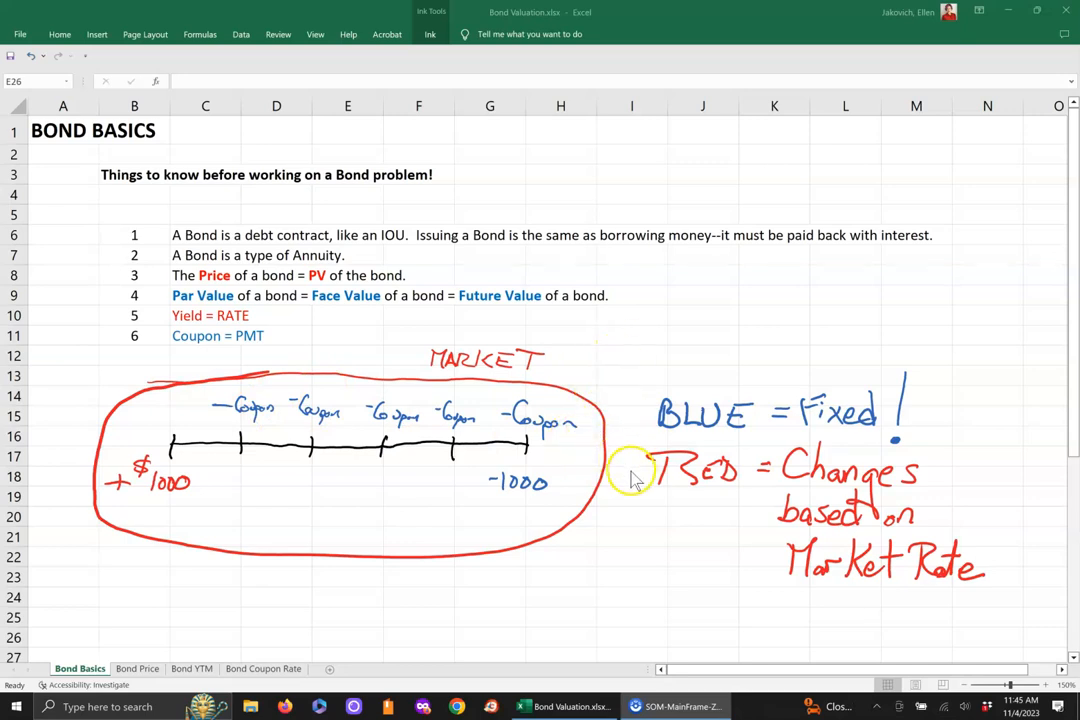
Step: Review the Rules of Thumb and the Coupon Rate vs Yield to Maturity notes on the Bond Basics sheet
scroll(648, 523, down, 4)
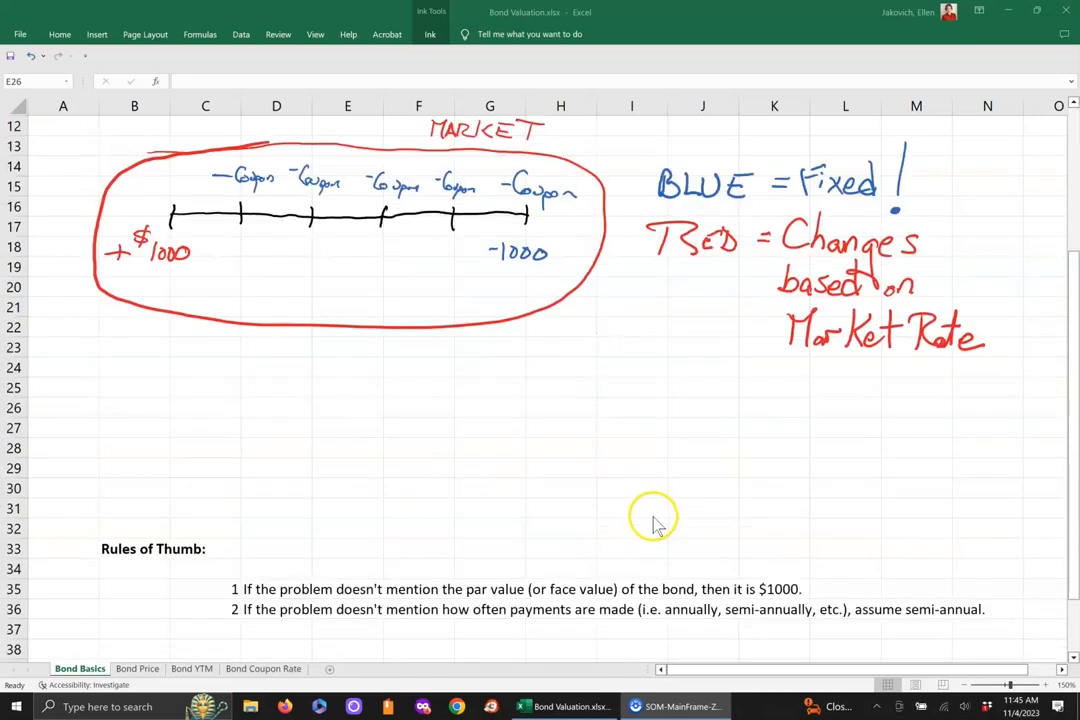
click(1075, 364)
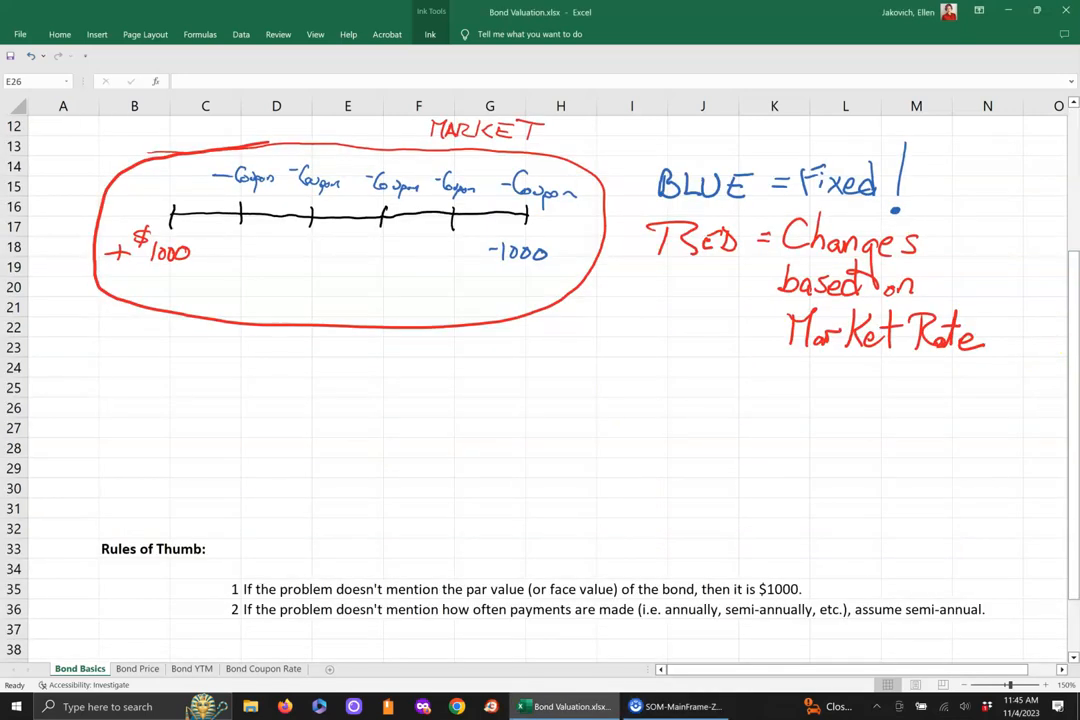
drag(1066, 549, 1070, 615)
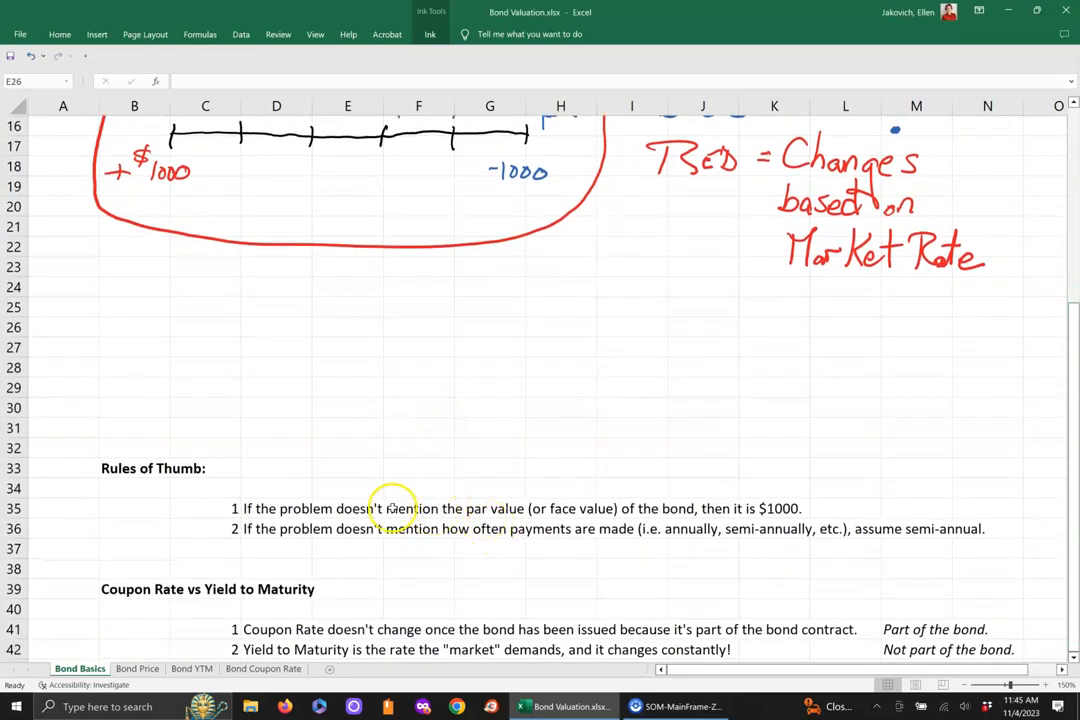
click(460, 508)
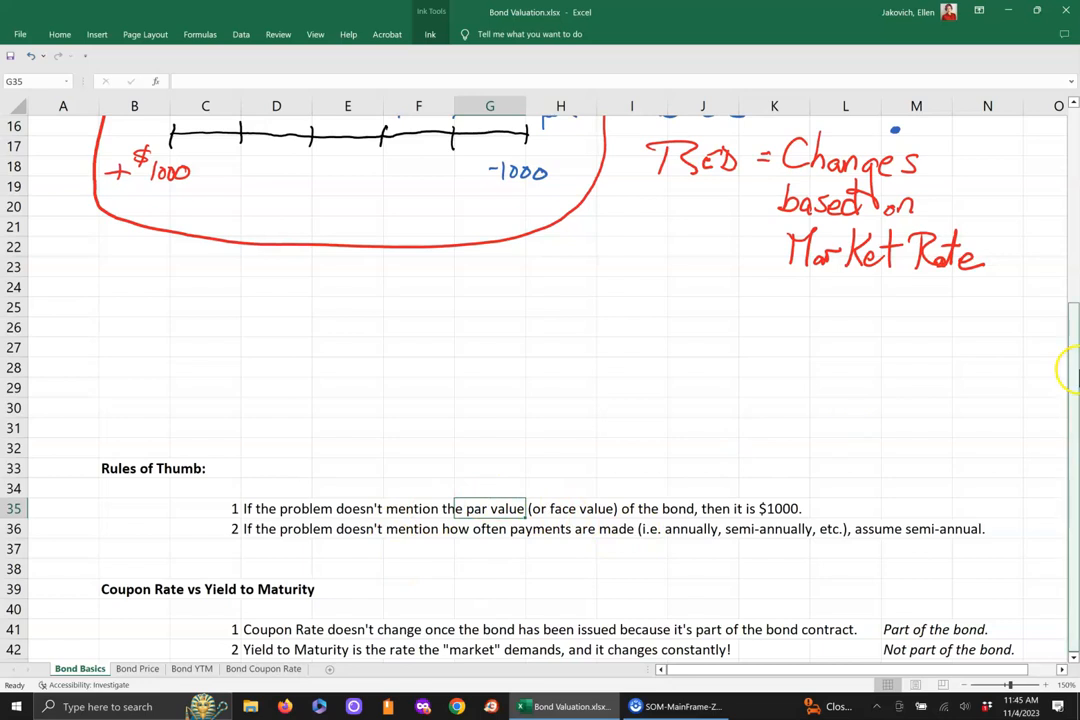
click(1073, 657)
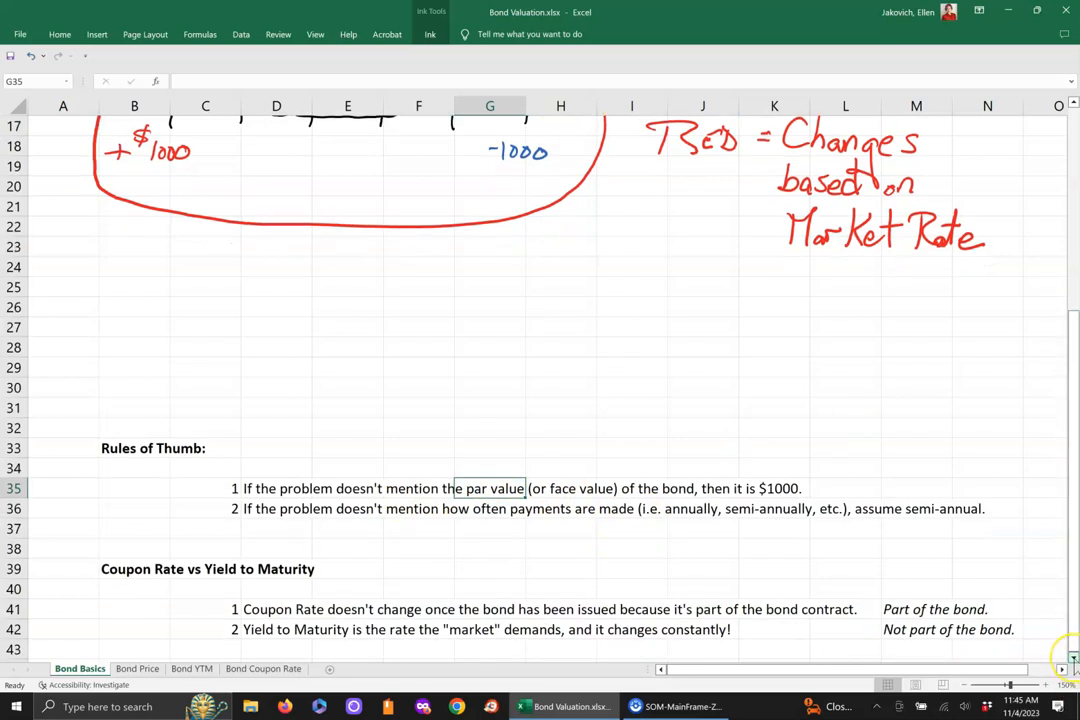
click(1073, 657)
click(1073, 657)
click(1073, 657)
click(1073, 657)
click(1073, 657)
click(1073, 657)
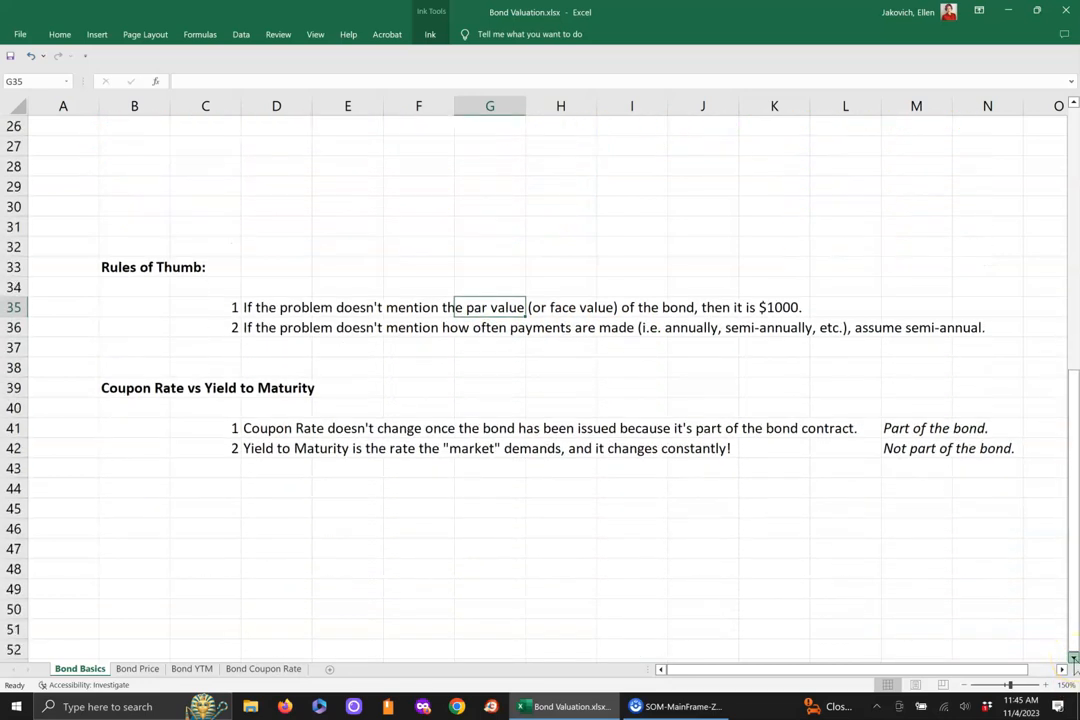
click(1073, 657)
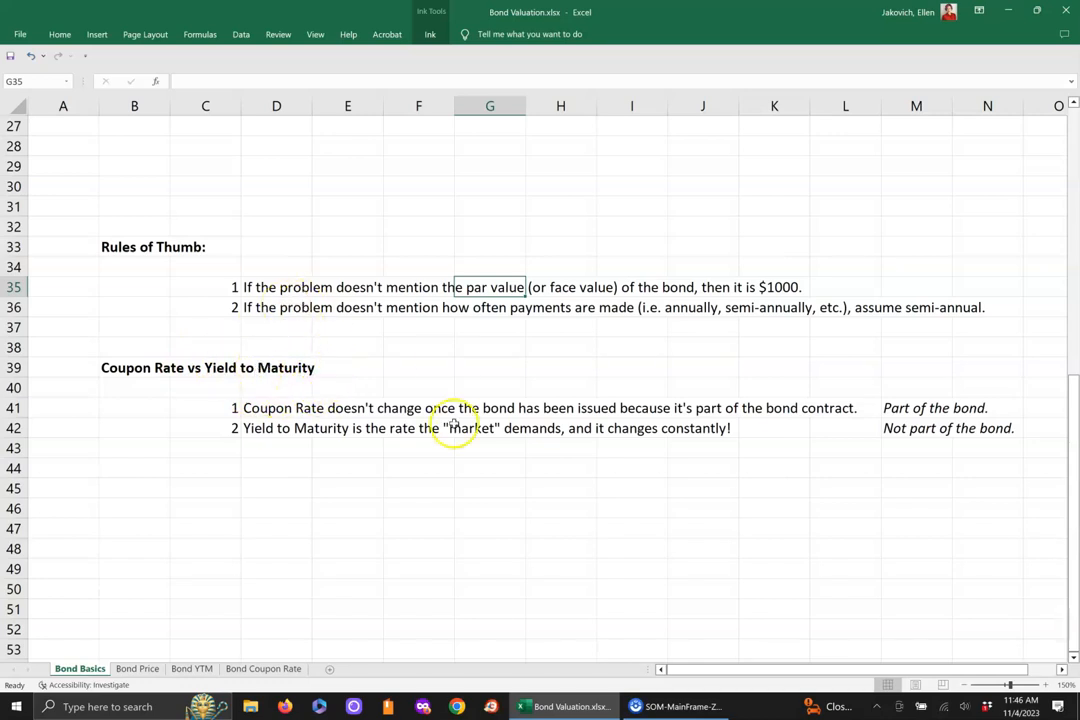
Step: On the Bond Price sheet, enter a question mark as the Annual PV in C14
click(138, 669)
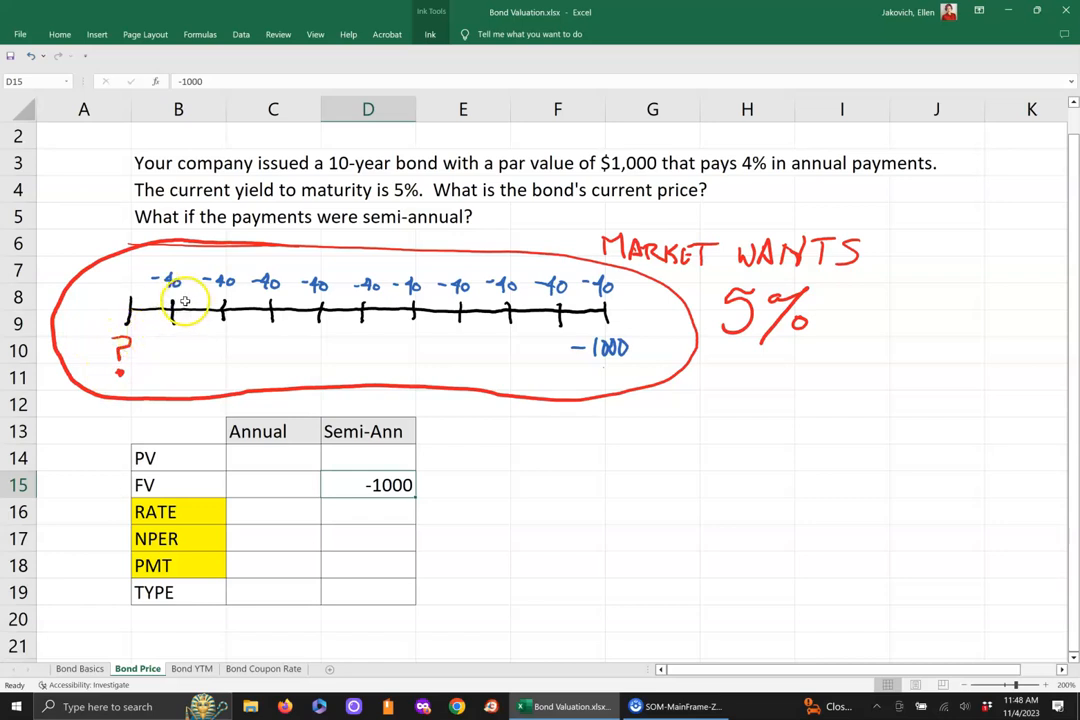
click(276, 459)
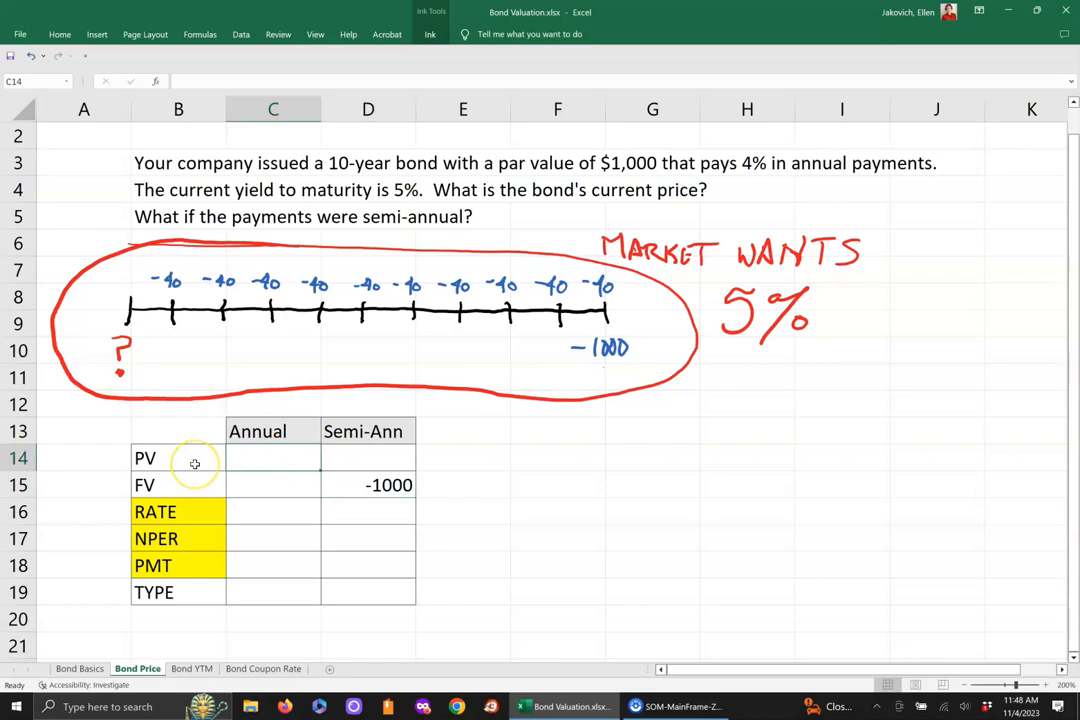
text(?)
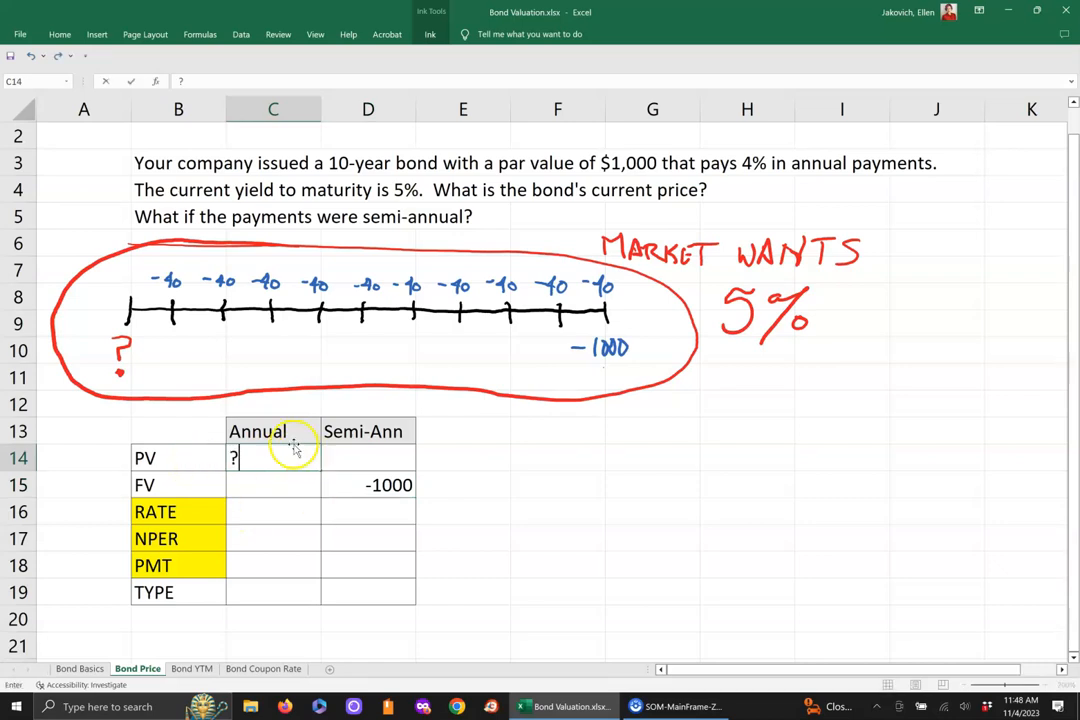
Step: Clear the Semi-Ann FV in D15 and enter -1000 as the Annual FV in C15
click(386, 490)
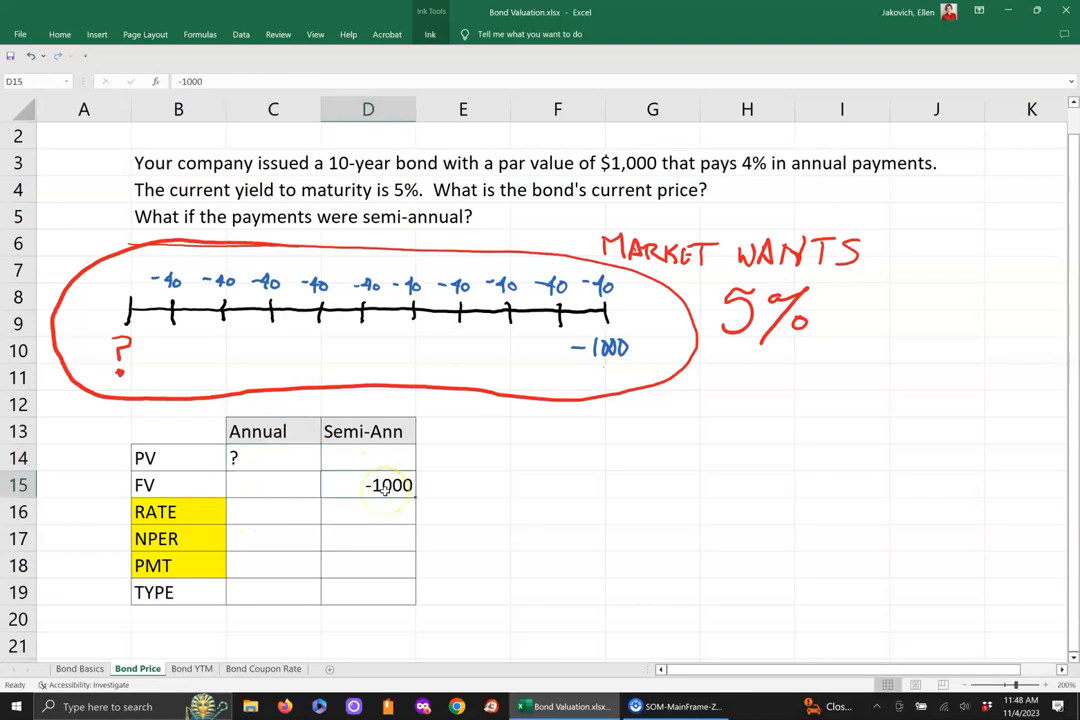
key(Delete)
click(270, 486)
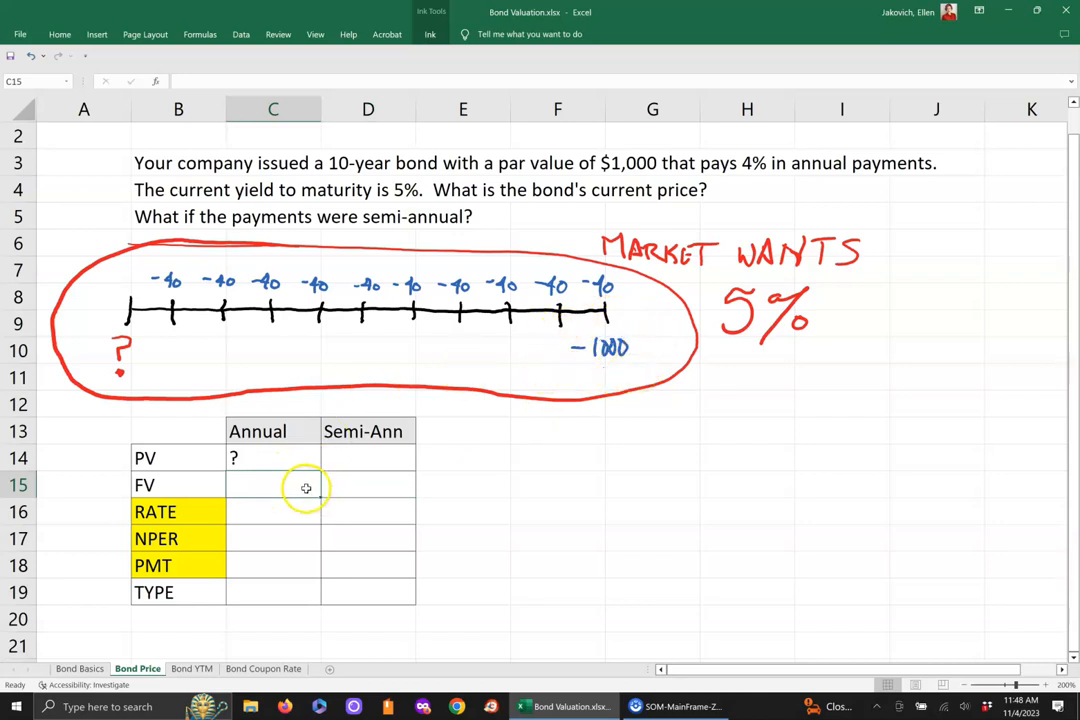
text(-1000)
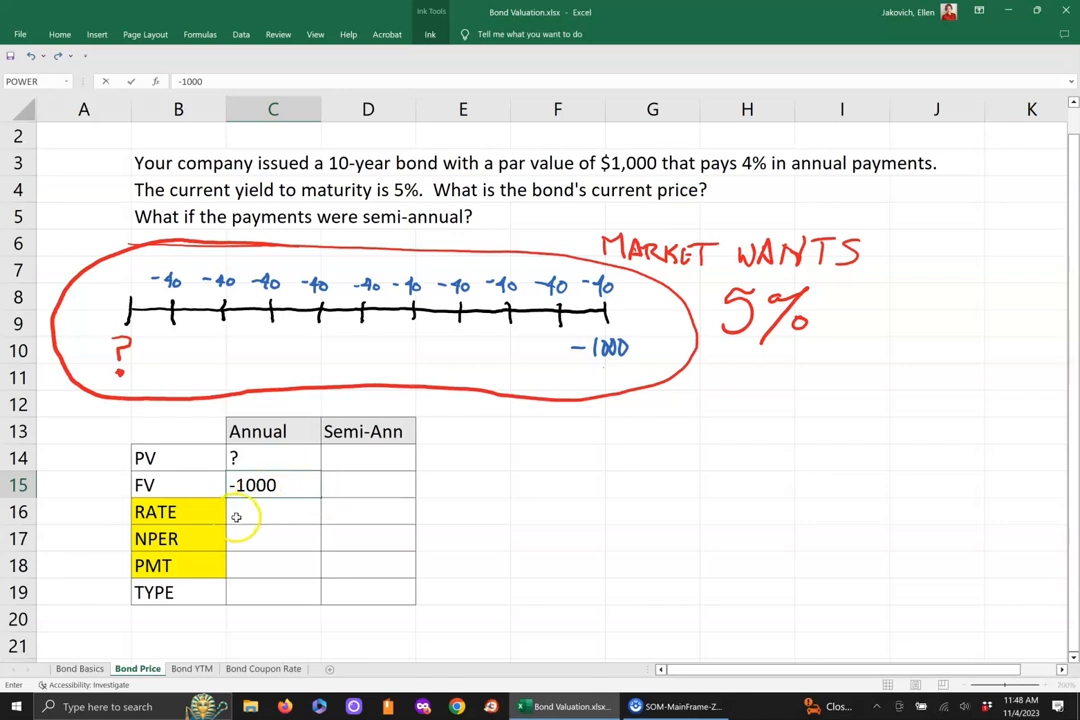
Step: Enter 4% as the Annual RATE in C16 and 10 as the NPER in C17
click(270, 511)
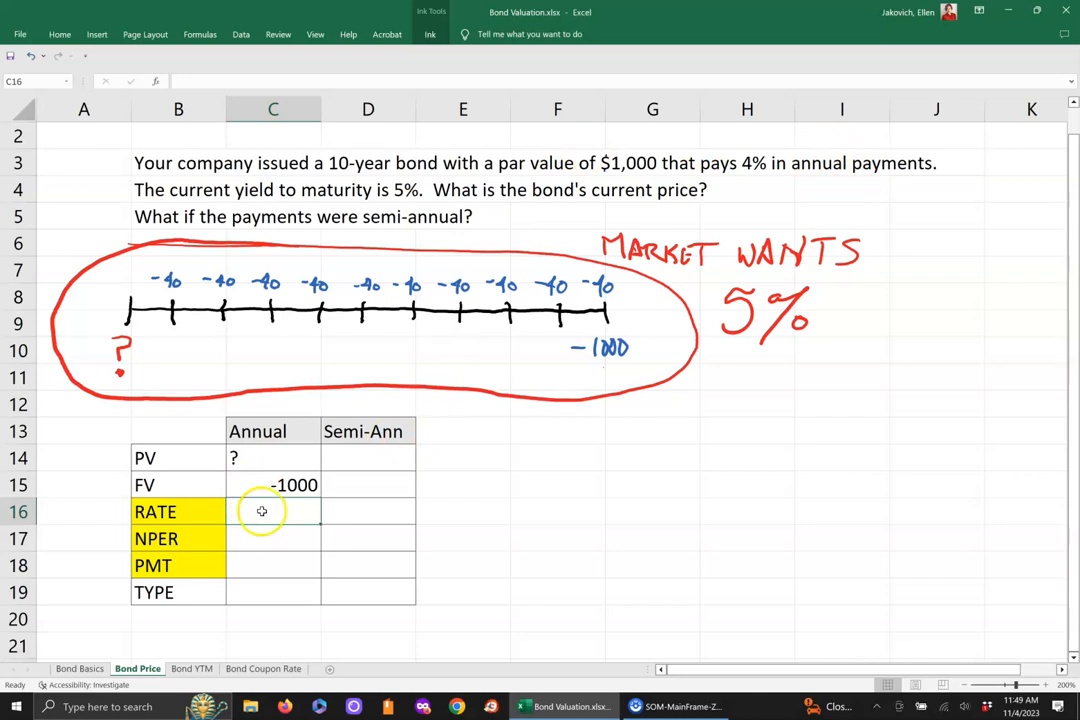
text(4%)
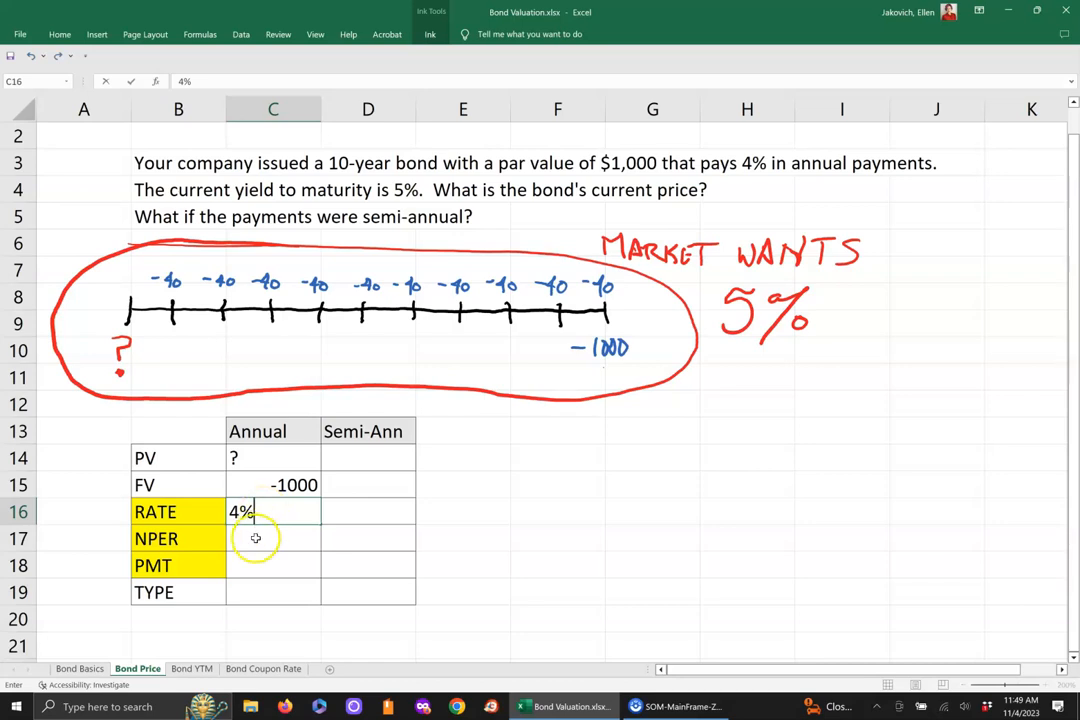
click(256, 539)
text(1)
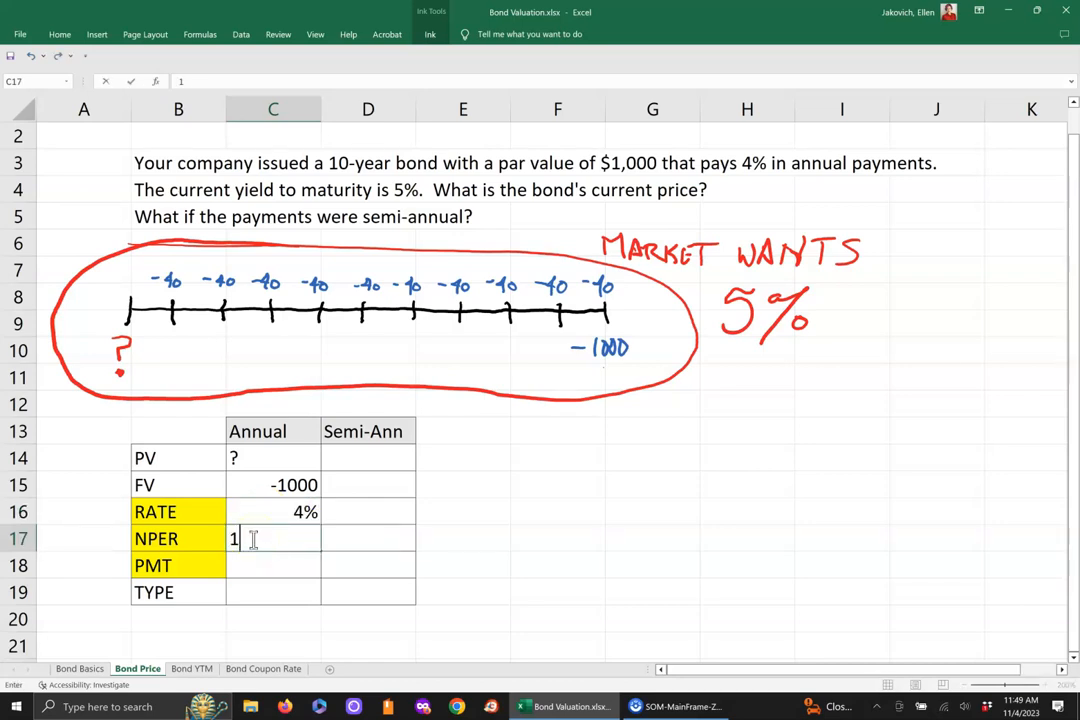
text(0)
Step: Enter -40 as the Annual PMT in C18 and 0 as the TYPE in C19
click(289, 565)
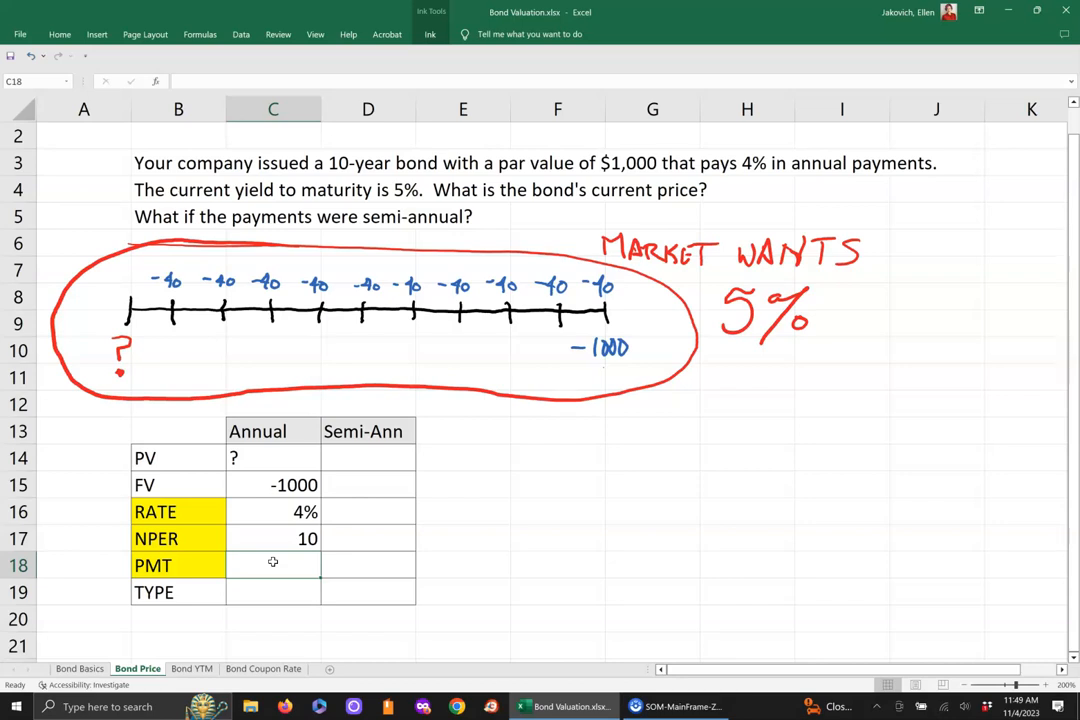
text(-40)
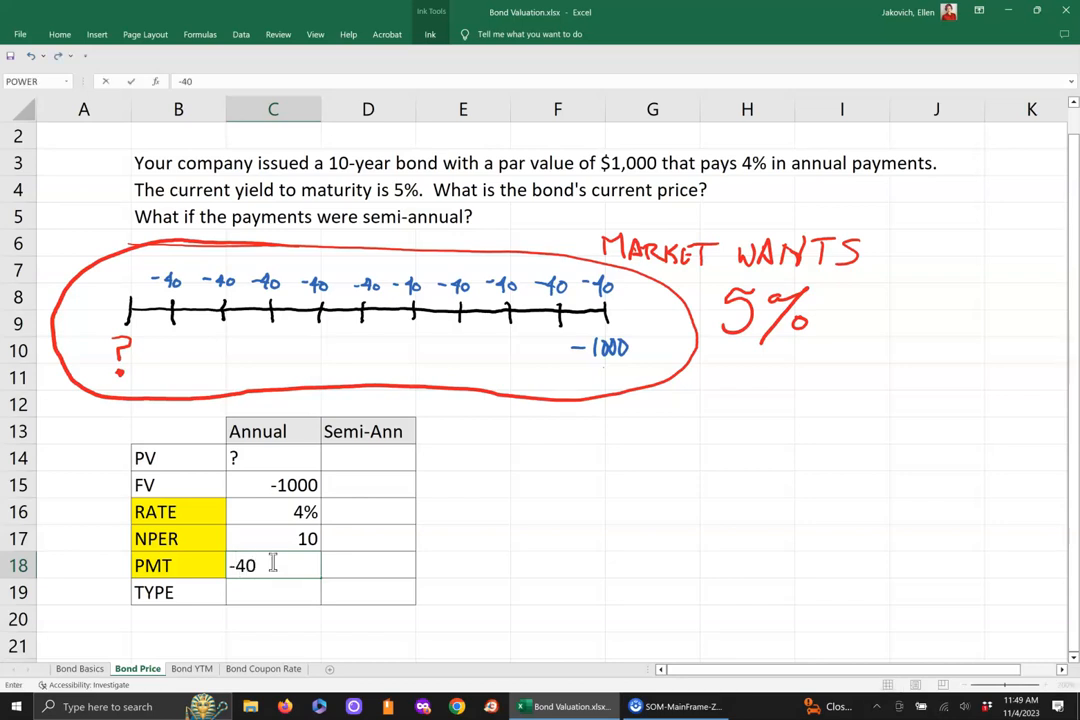
key(Return)
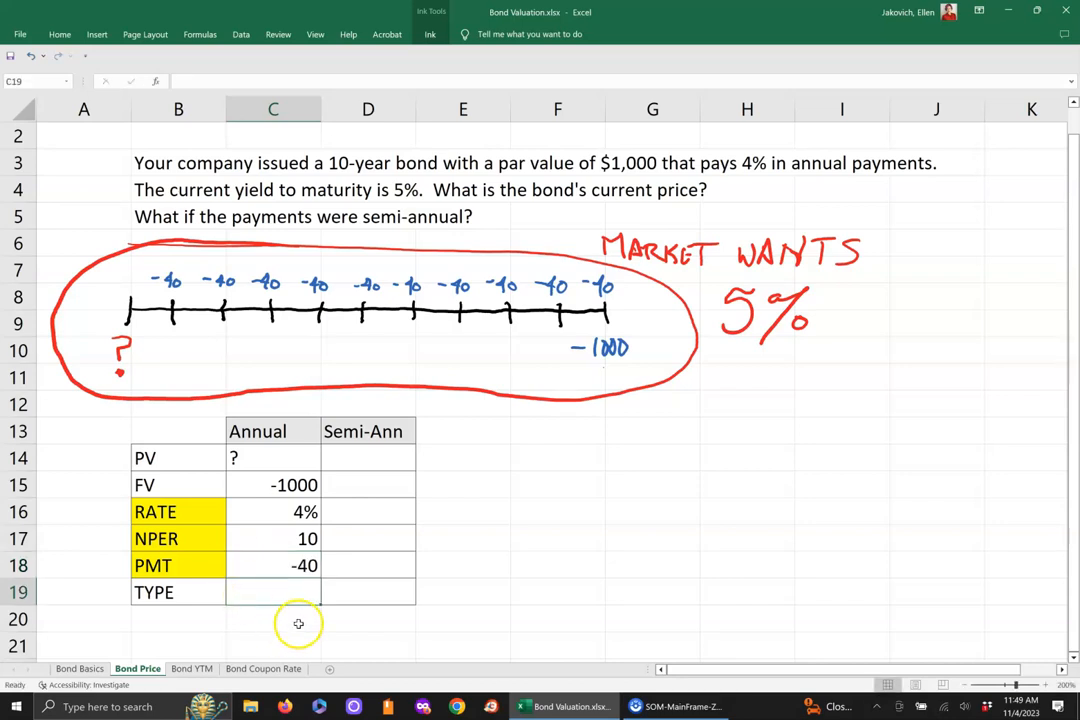
text(0)
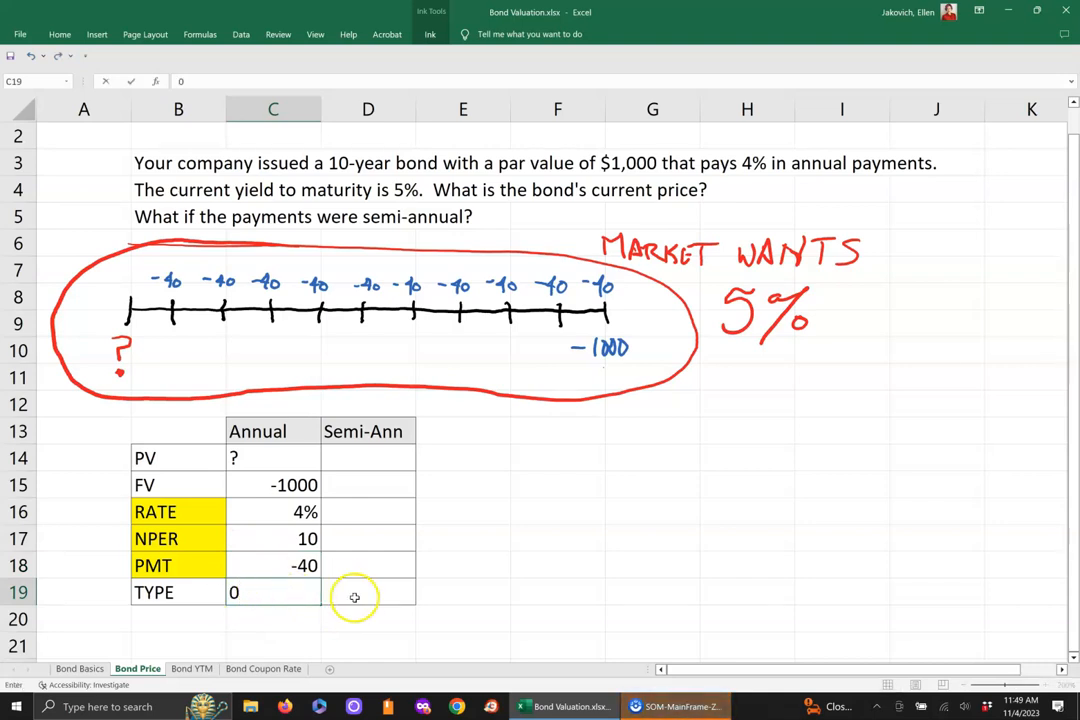
click(378, 625)
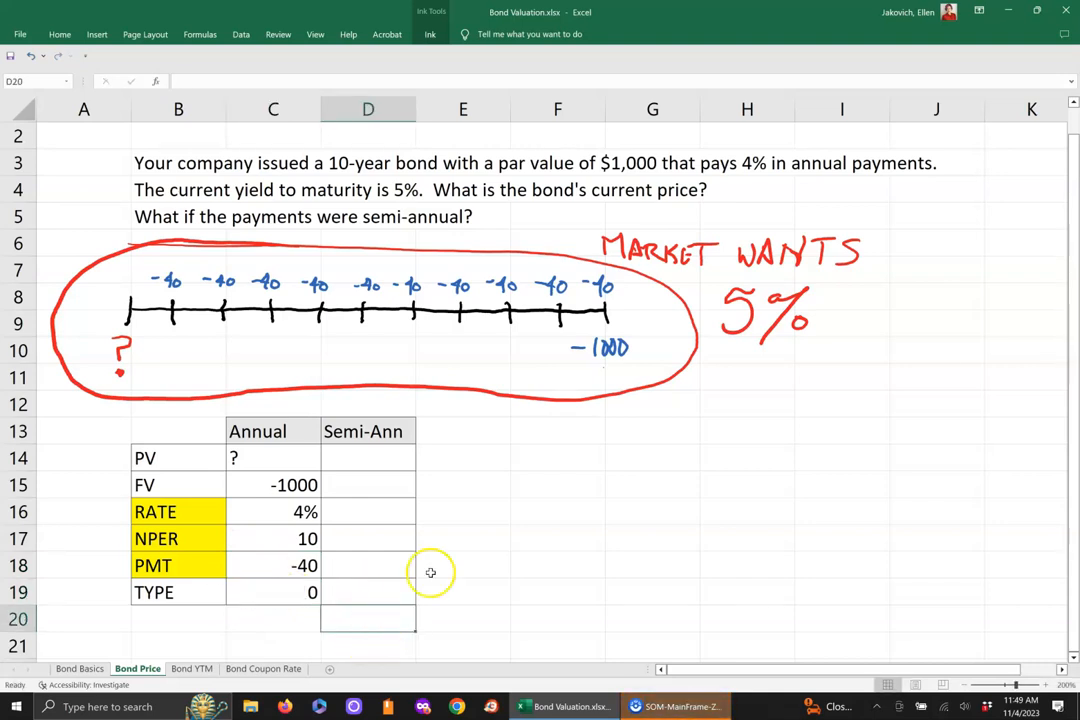
Step: Calculate the annual-payment bond price in F14 with the formula =PV(C16,C17,C18,C15,C19)
click(553, 459)
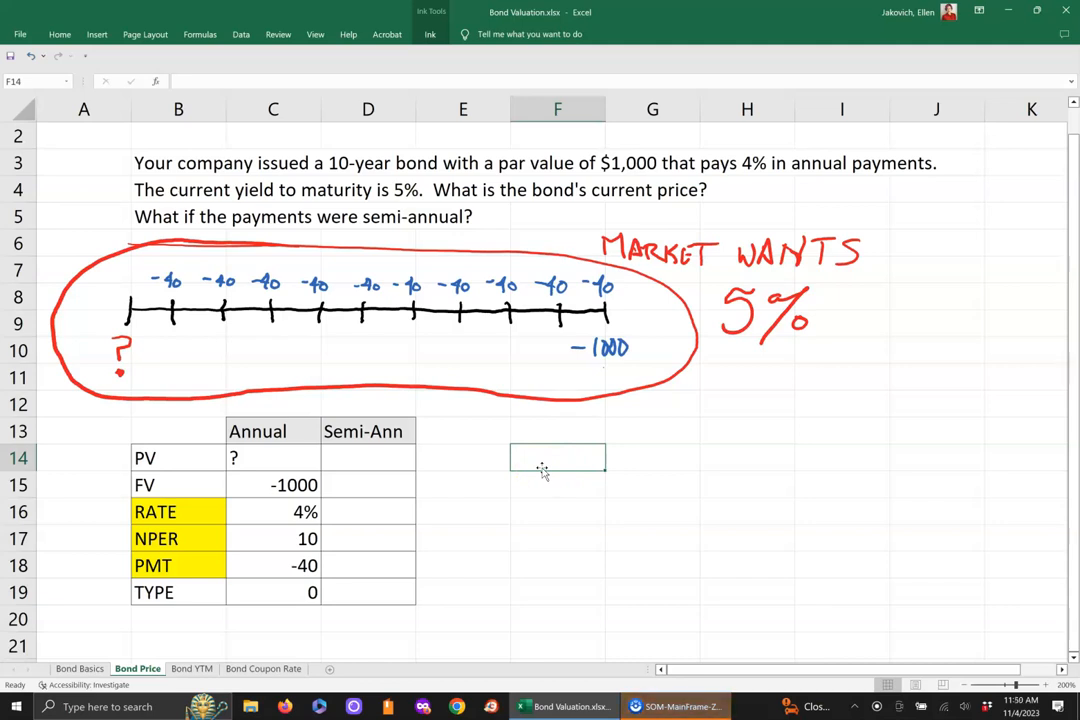
text(=)
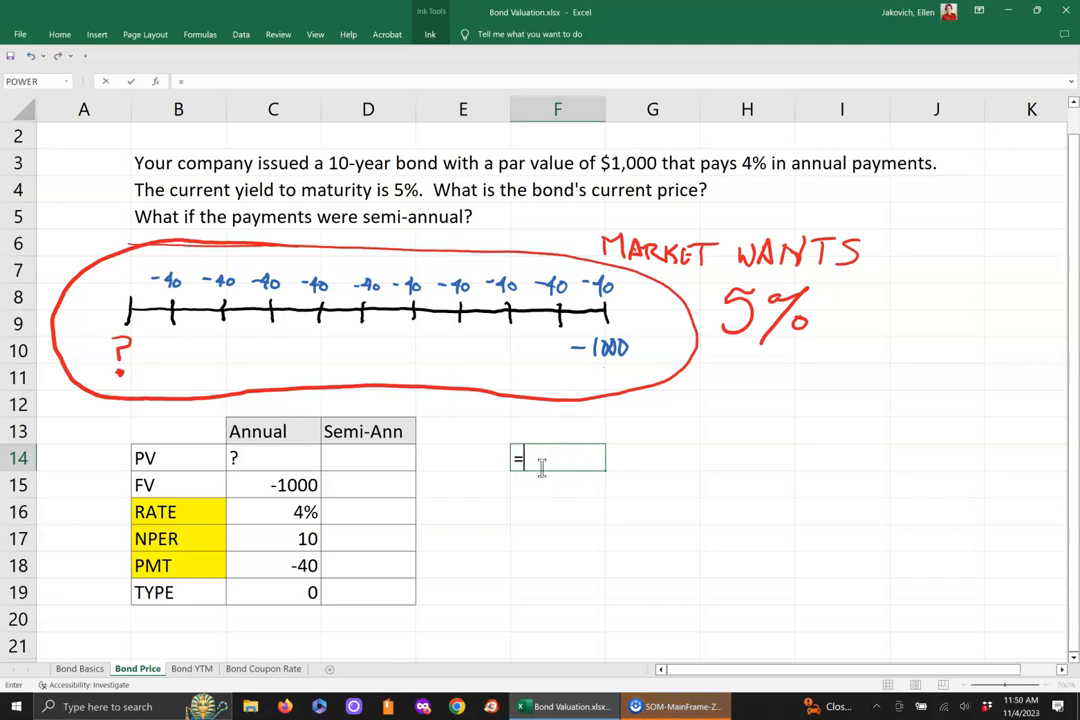
text(PV)
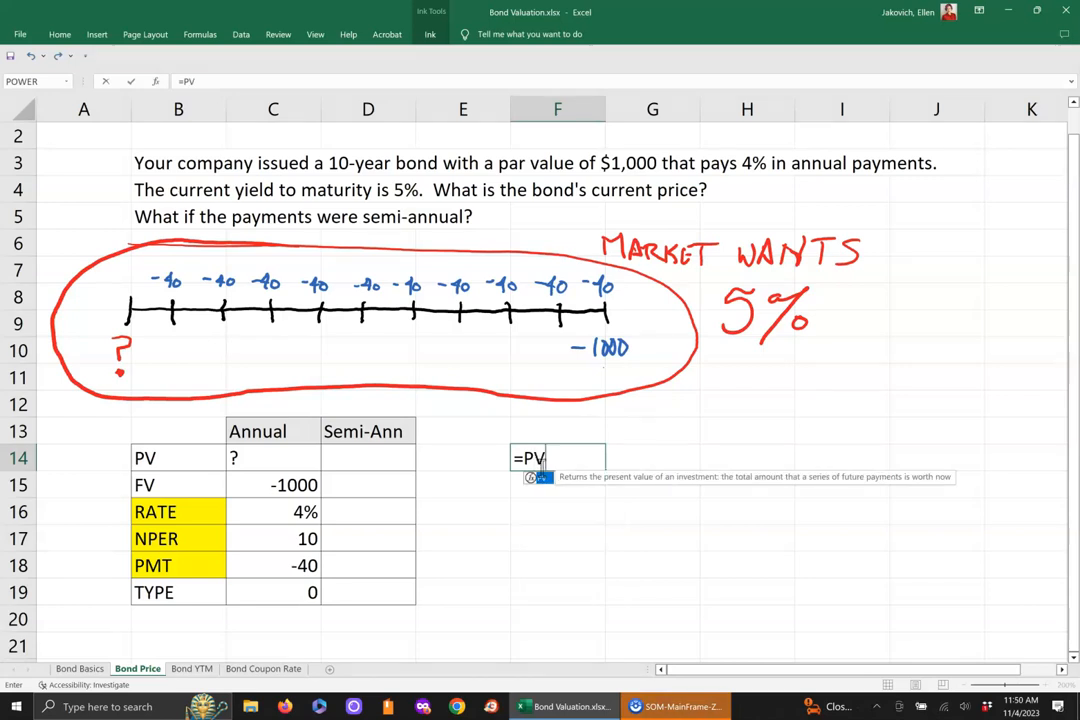
text(()
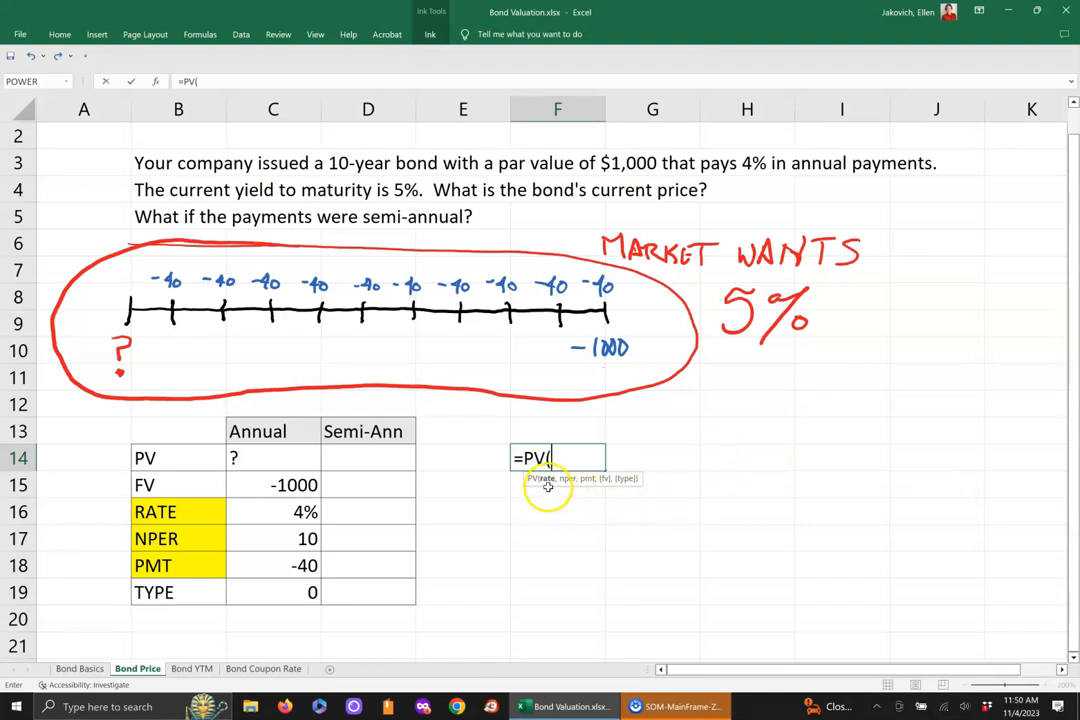
click(283, 511)
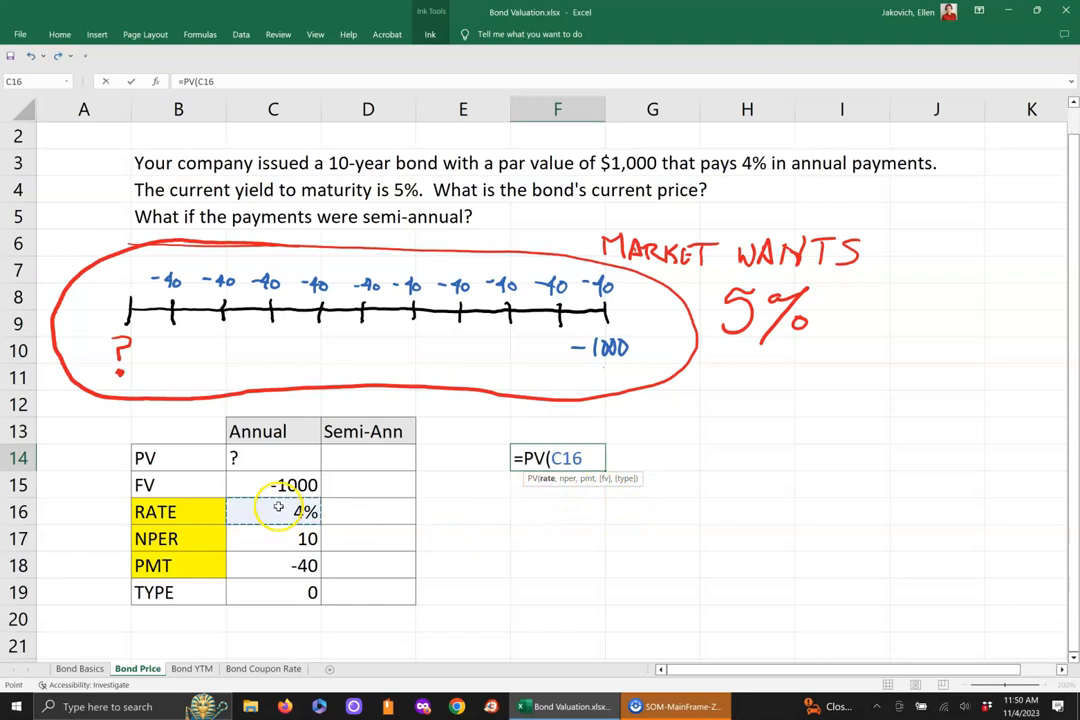
text(,)
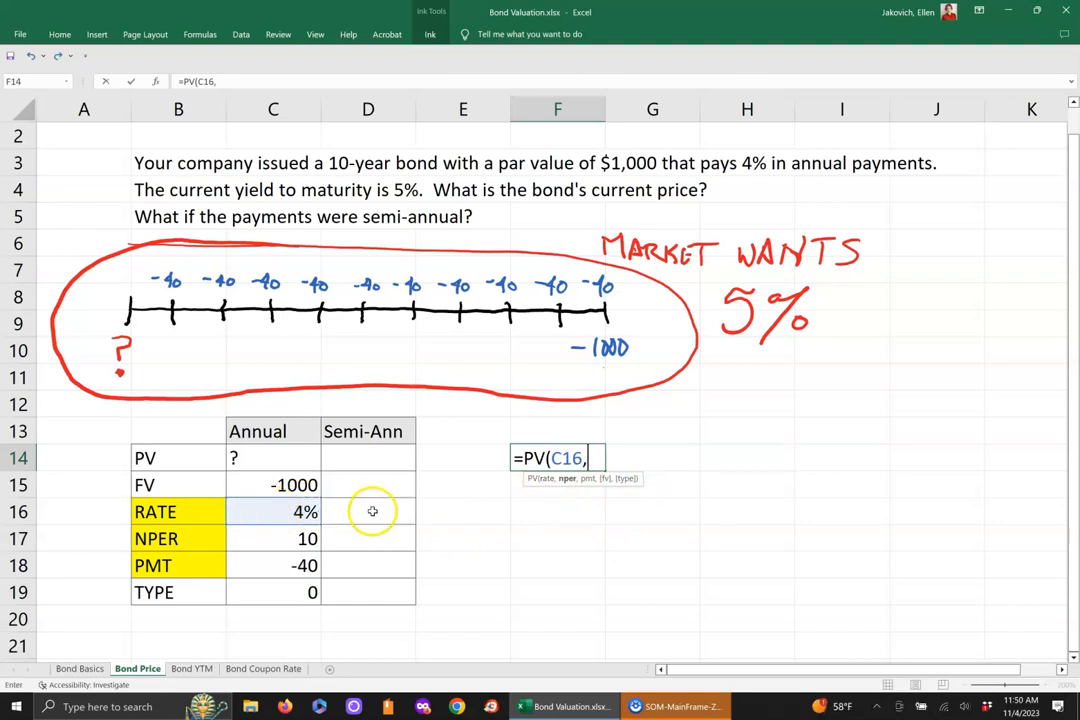
click(283, 541)
text(,)
click(270, 565)
text(,)
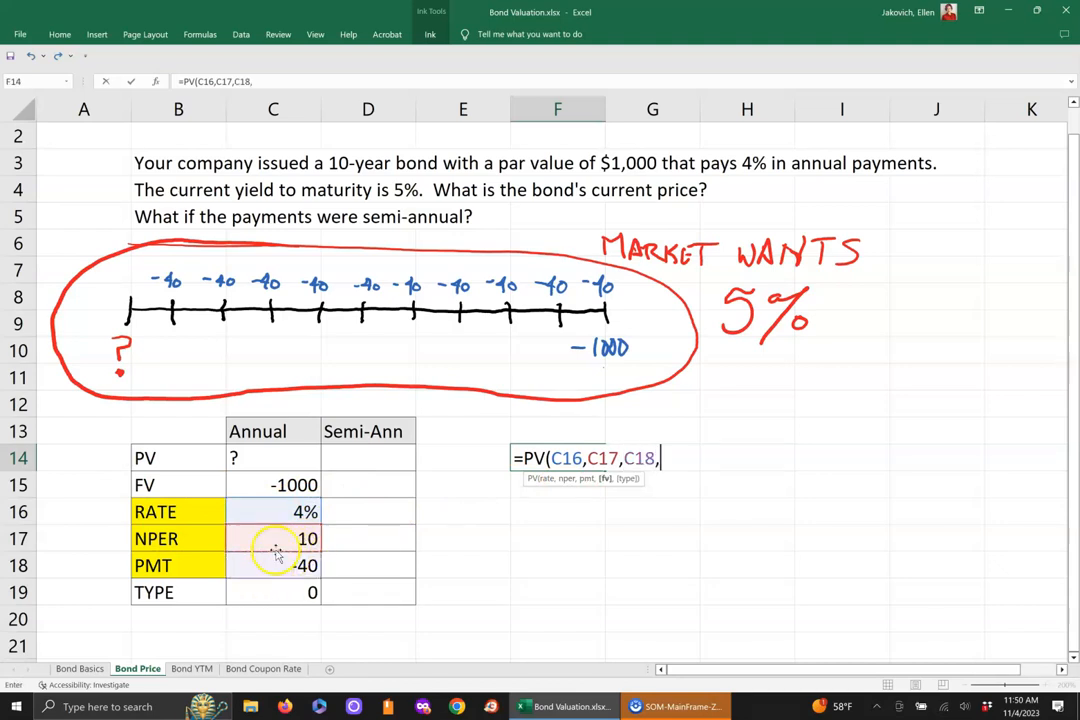
click(248, 487)
text(,)
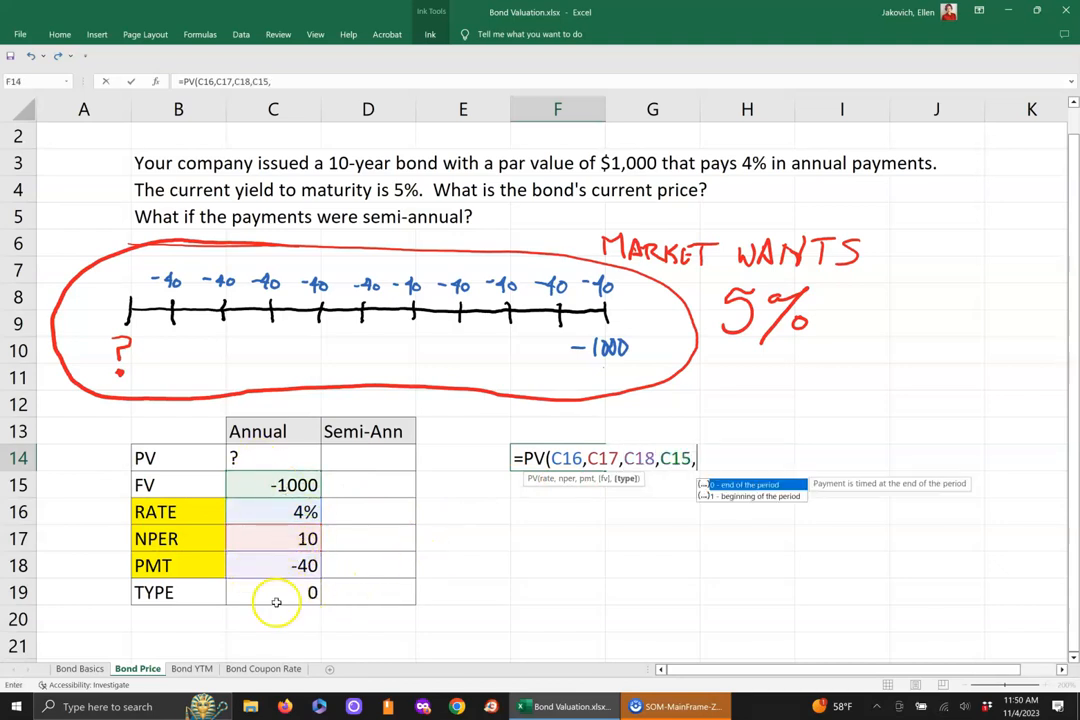
click(279, 597)
text())
key(Return)
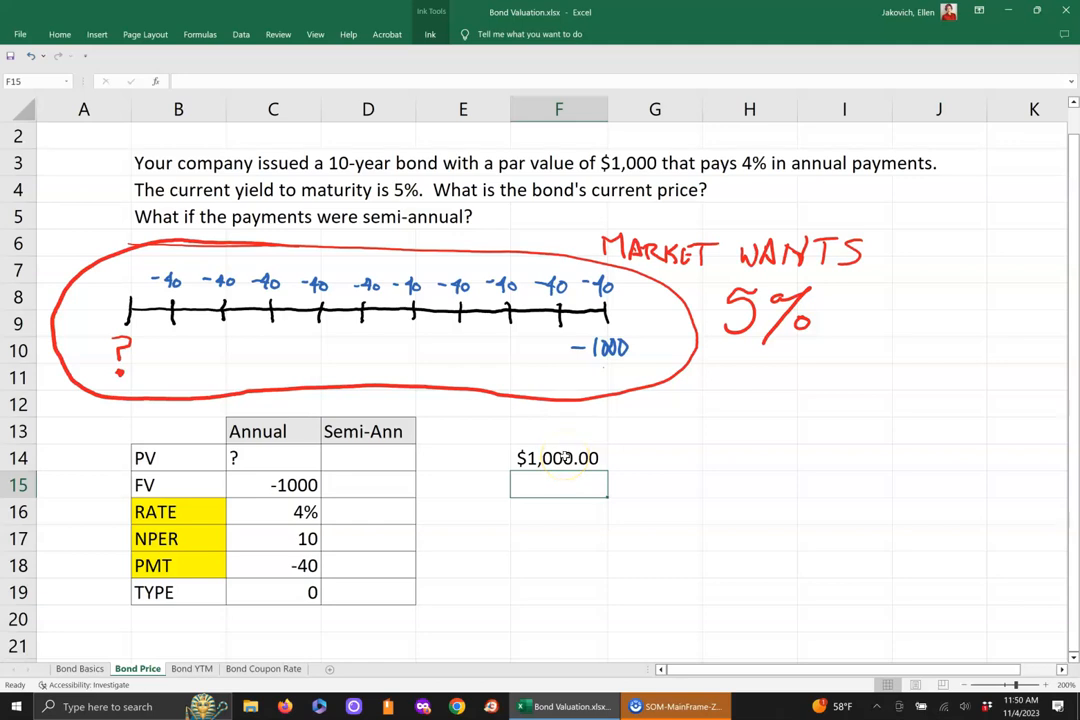
click(563, 457)
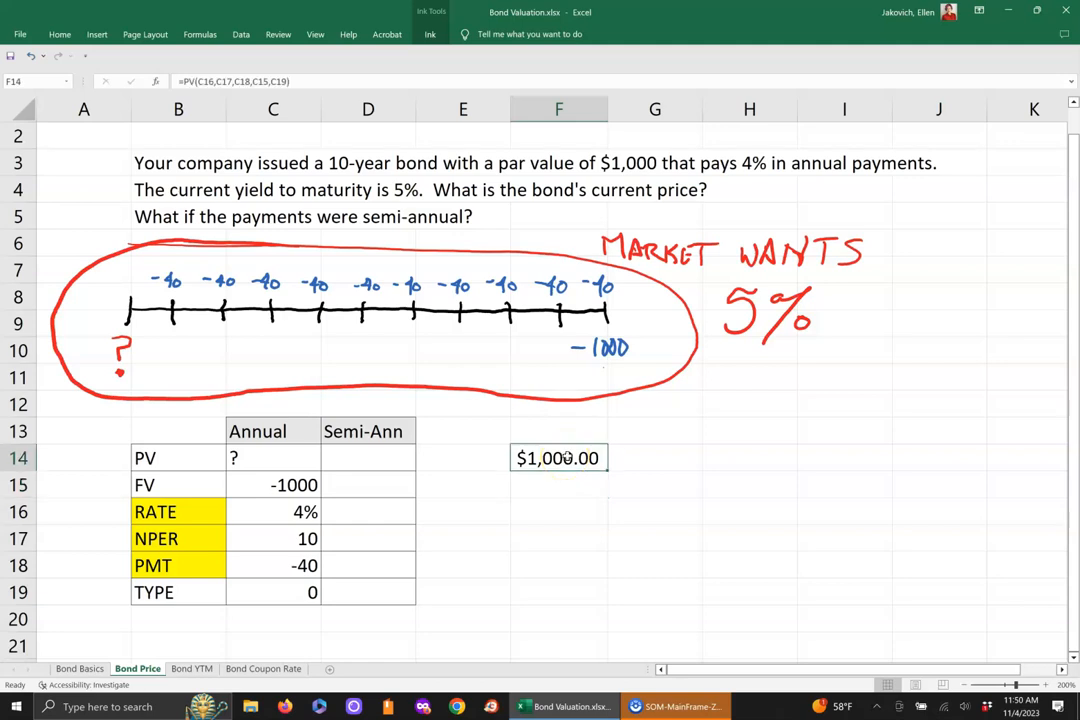
Step: Set the Annual RATE in C16 to the market's 5% yield to maturity
click(296, 512)
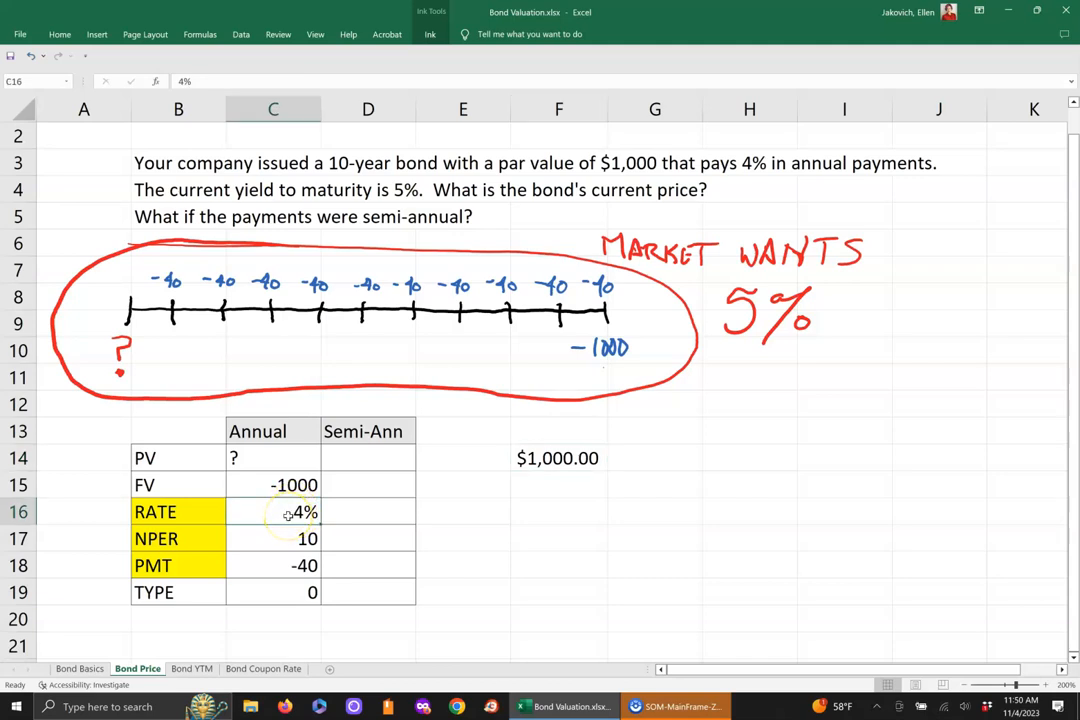
text(5)
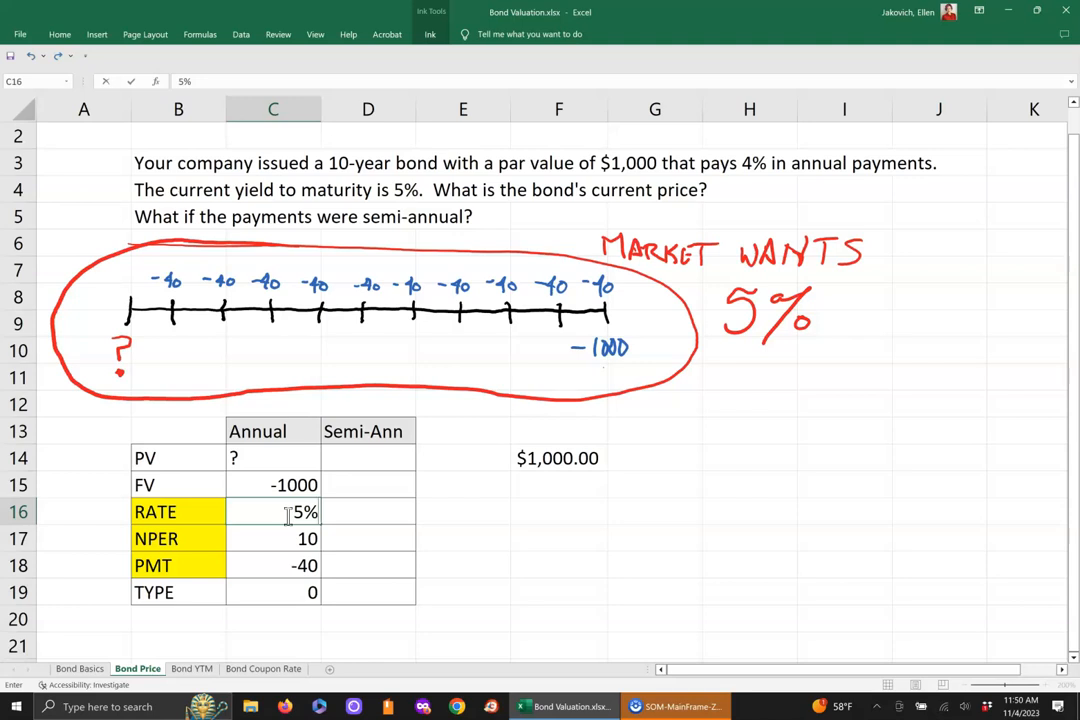
key(Return)
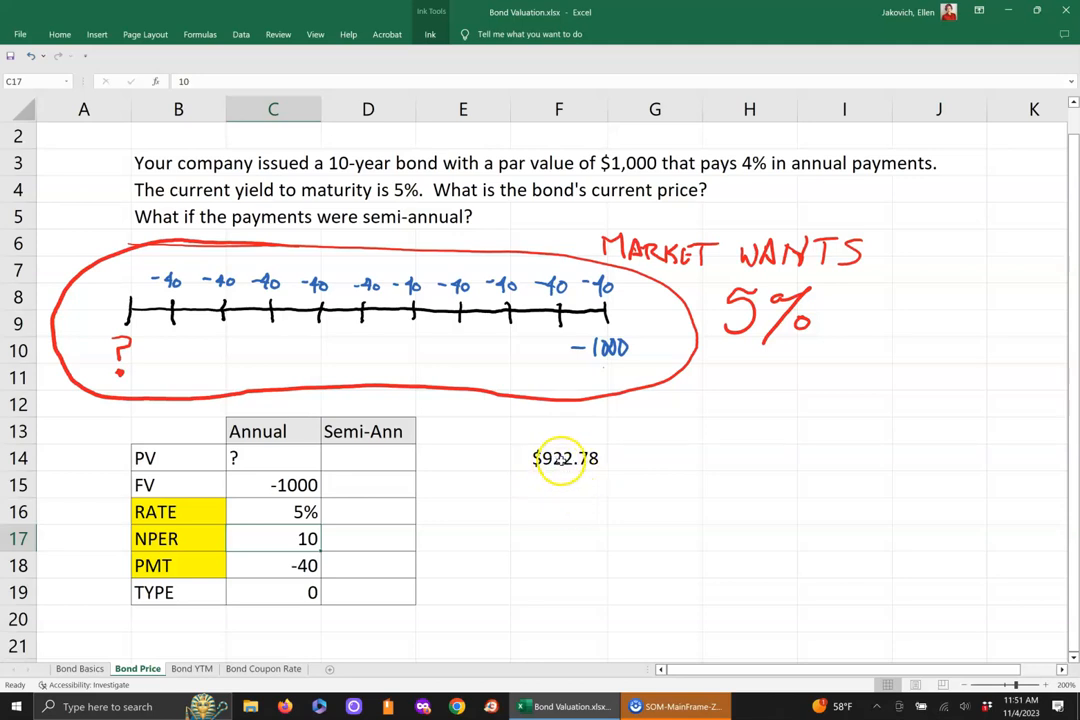
drag(728, 326, 733, 337)
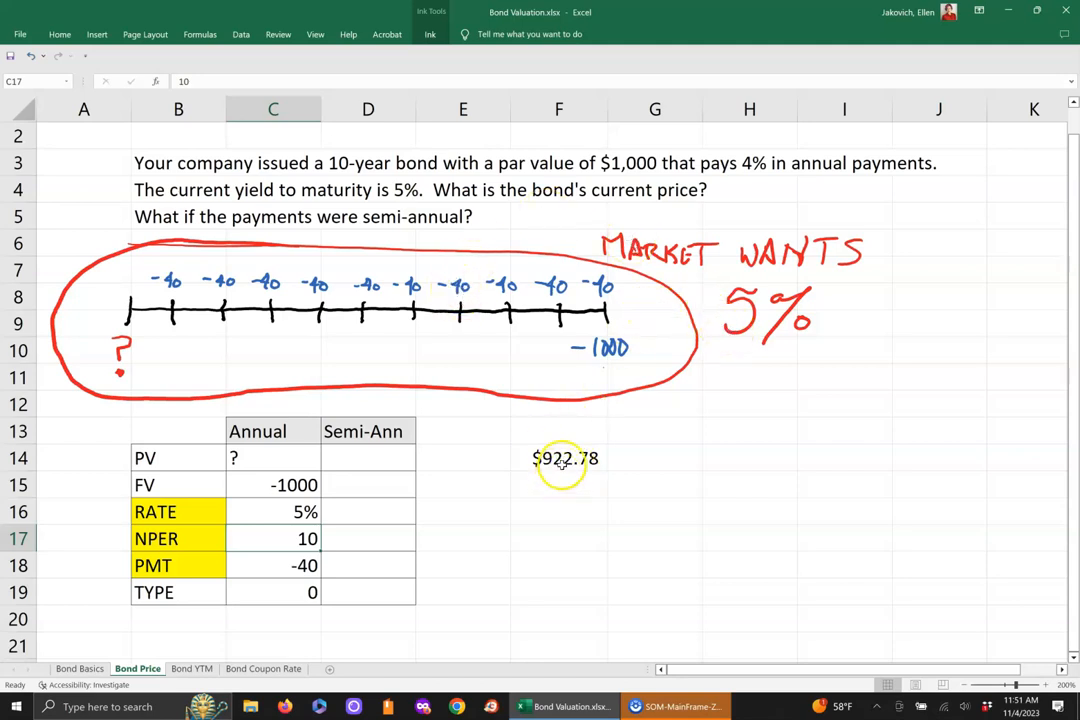
click(552, 514)
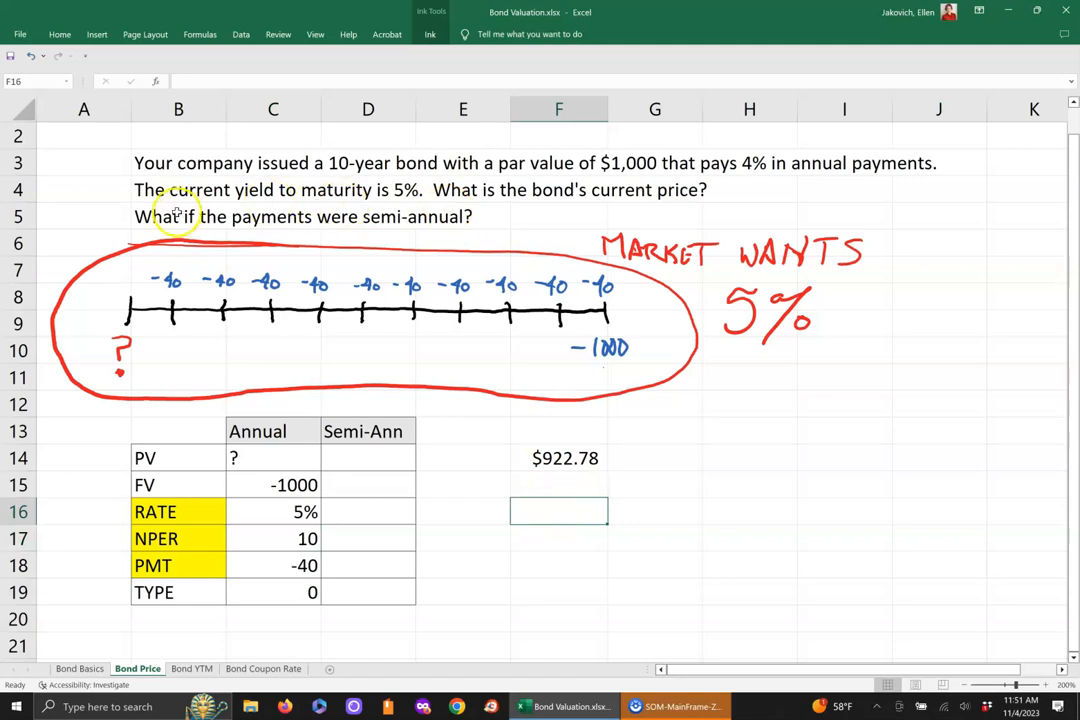
drag(169, 217, 434, 217)
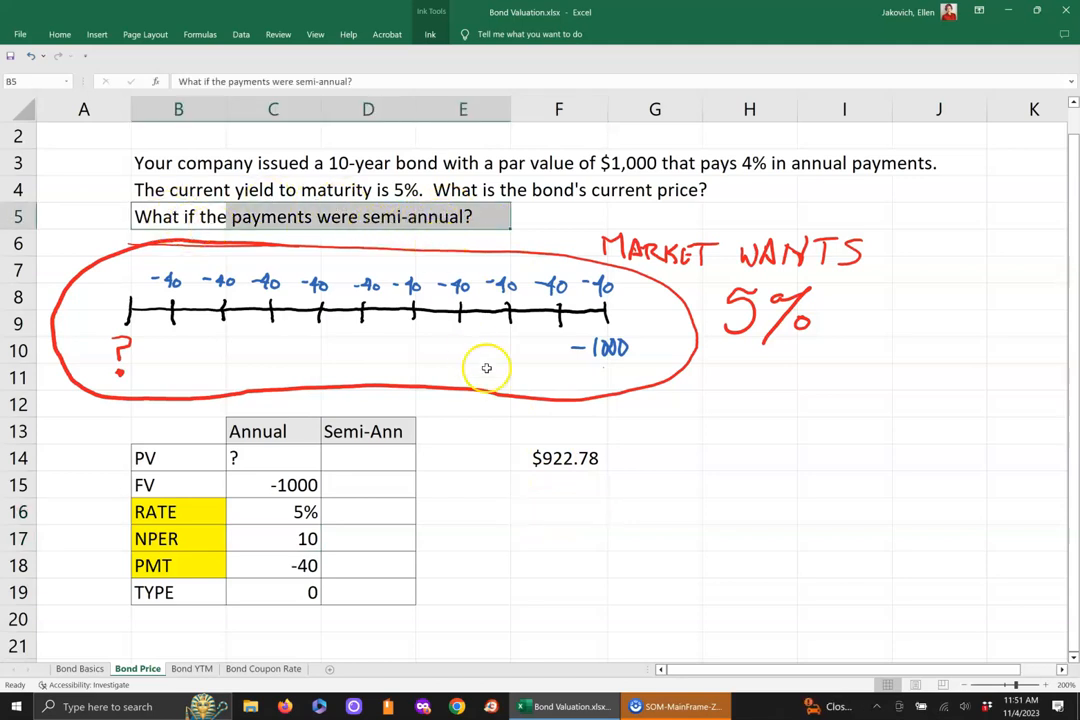
click(550, 511)
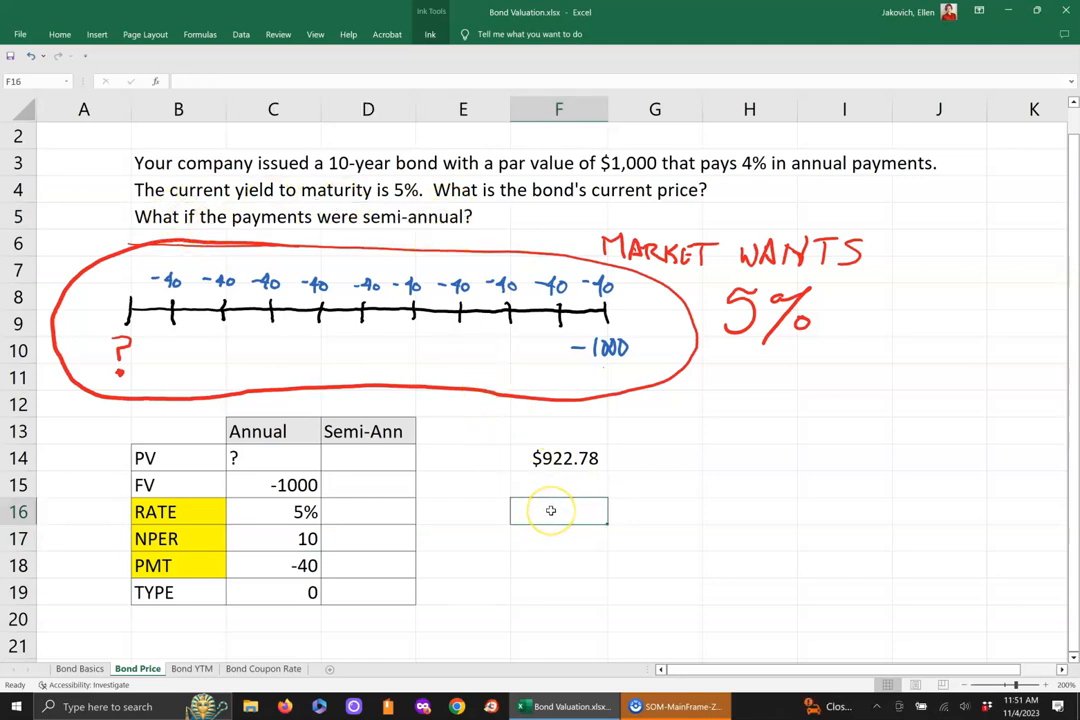
Step: Enter ? as the Semi-Ann PV in D14 and -1000 as the FV in D15
click(354, 451)
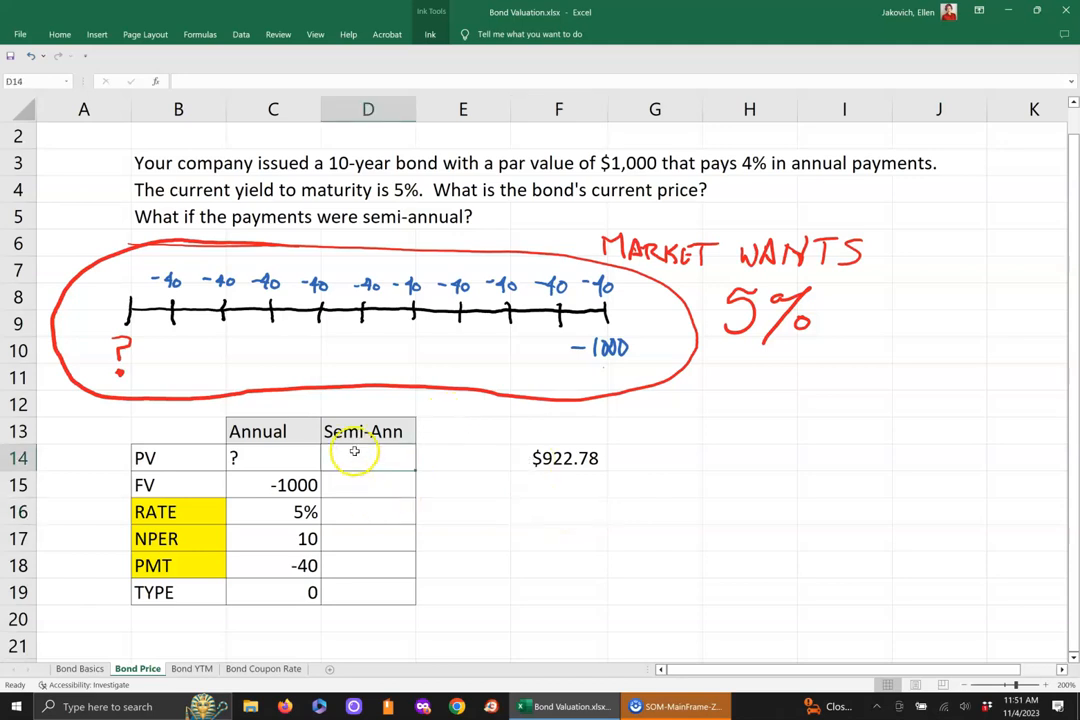
text(?)
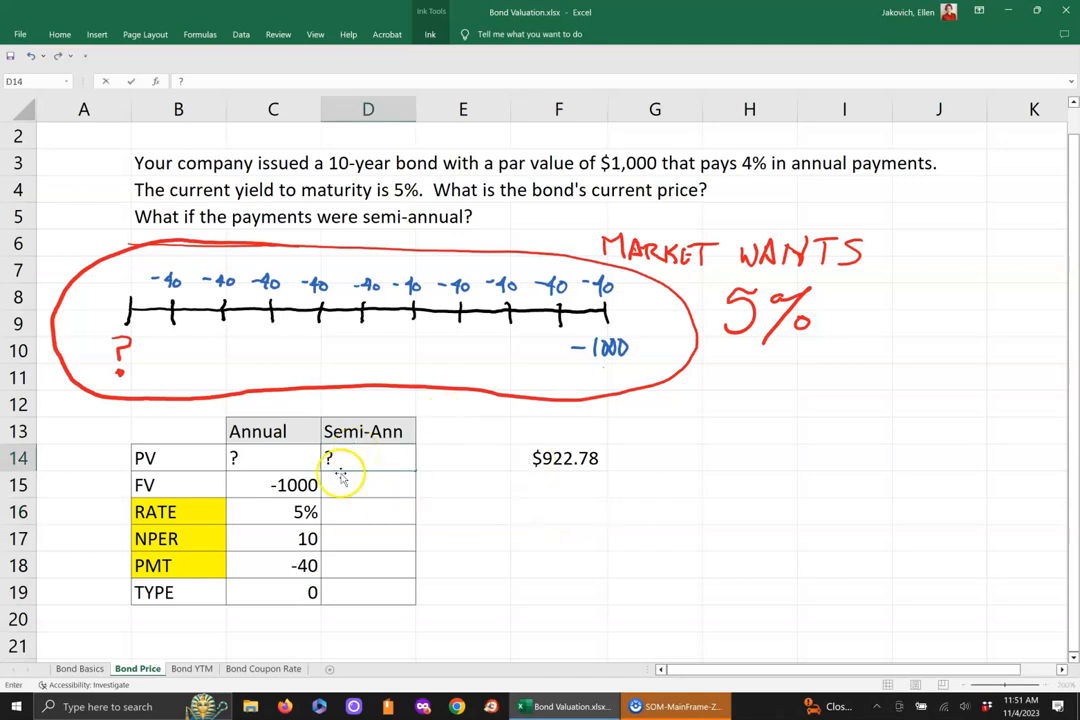
key(Return)
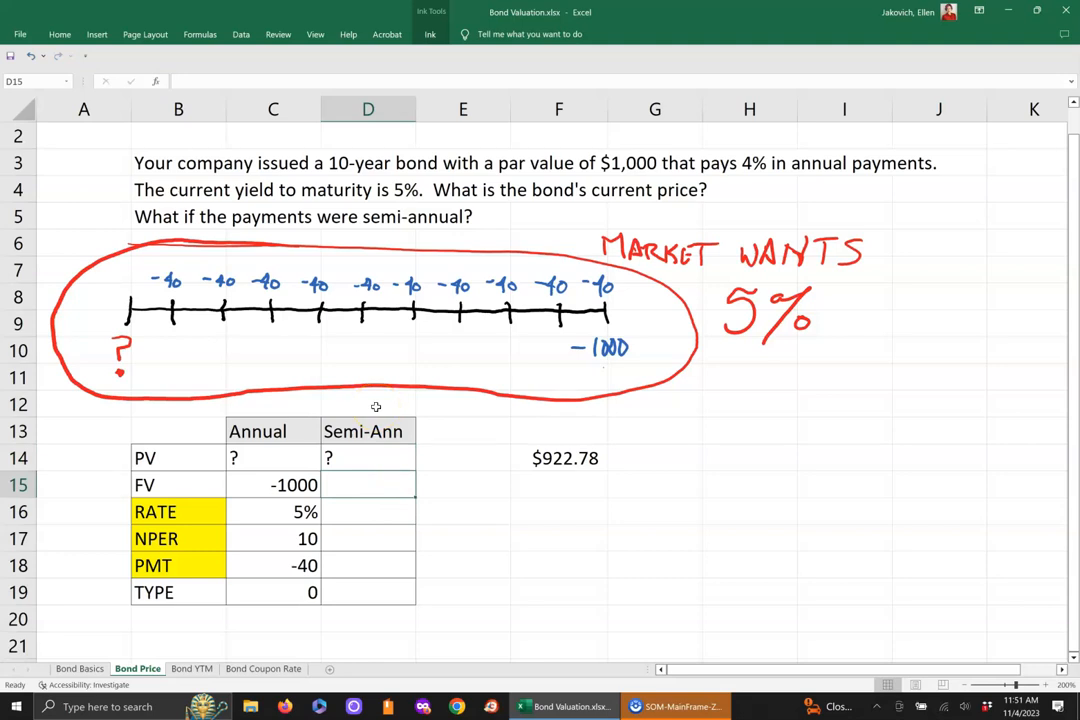
text(-)
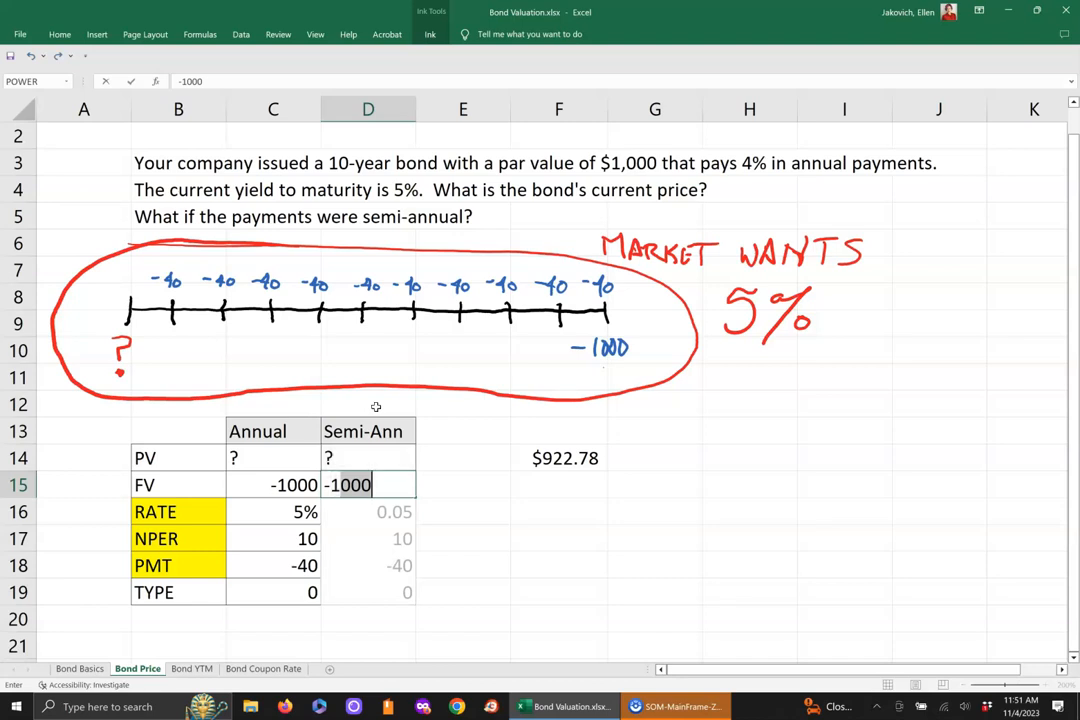
text(1000)
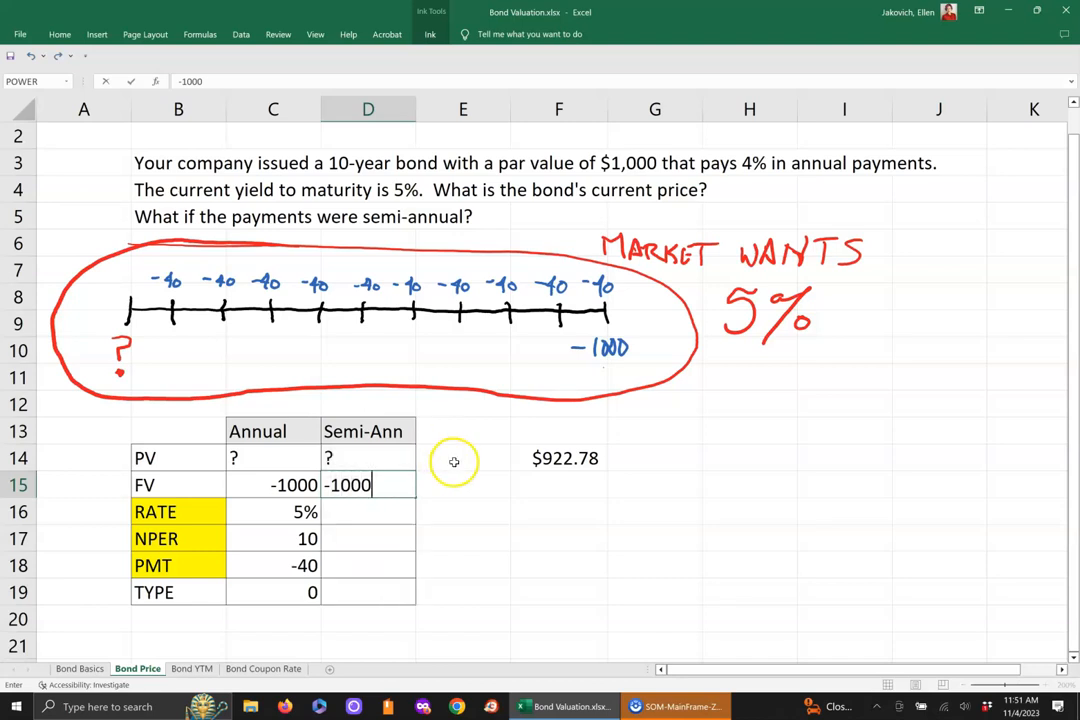
click(446, 510)
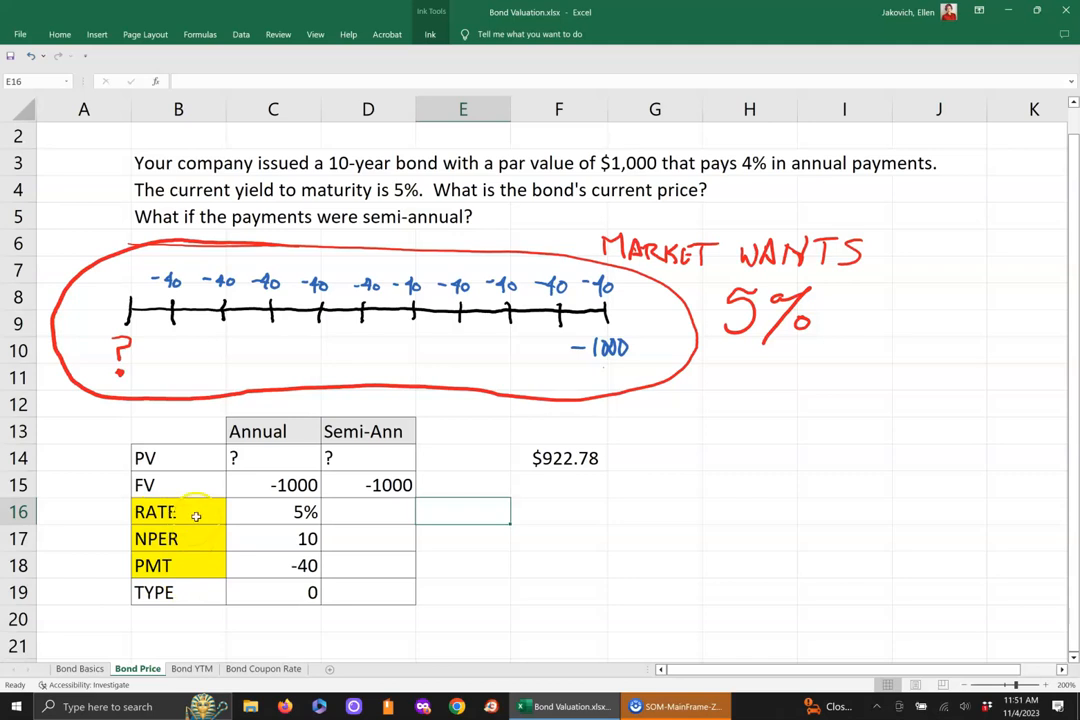
Step: Enter 2.5% as the Semi-Ann RATE in D16 and 20 as the NPER in D17
click(367, 511)
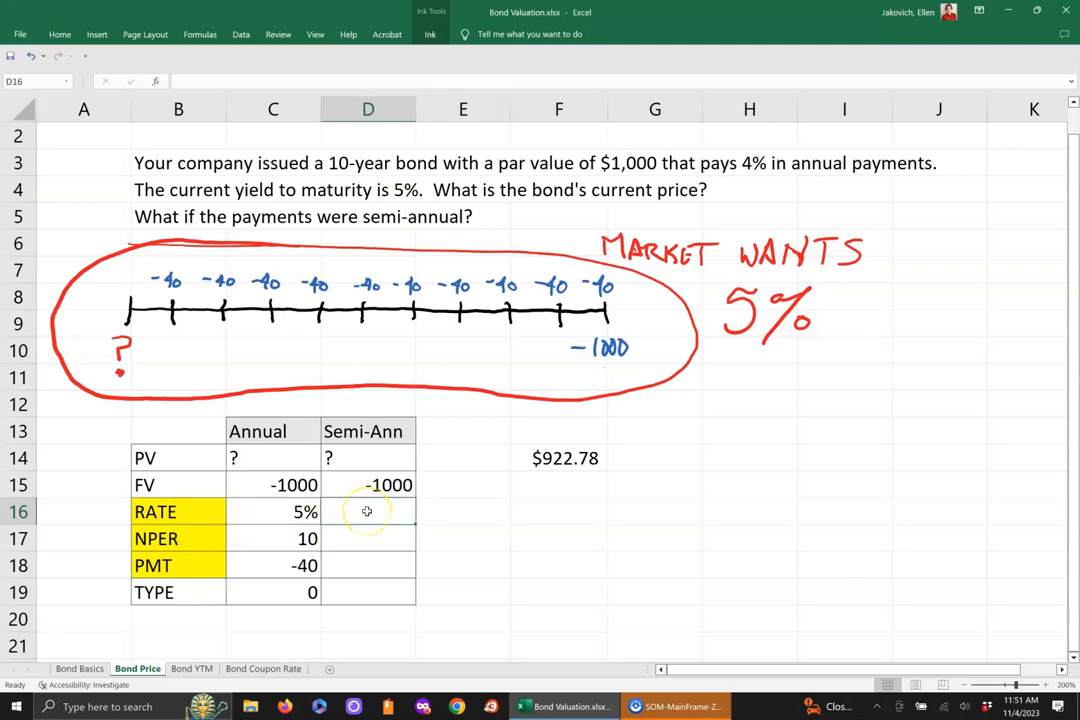
text(2.5)
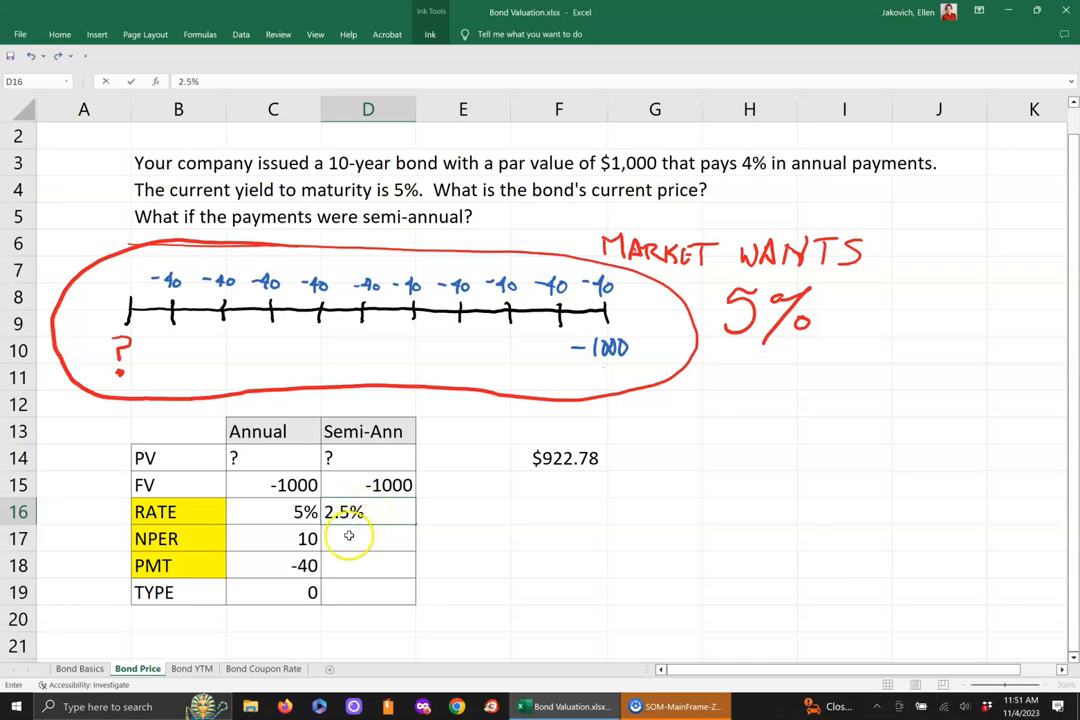
click(348, 537)
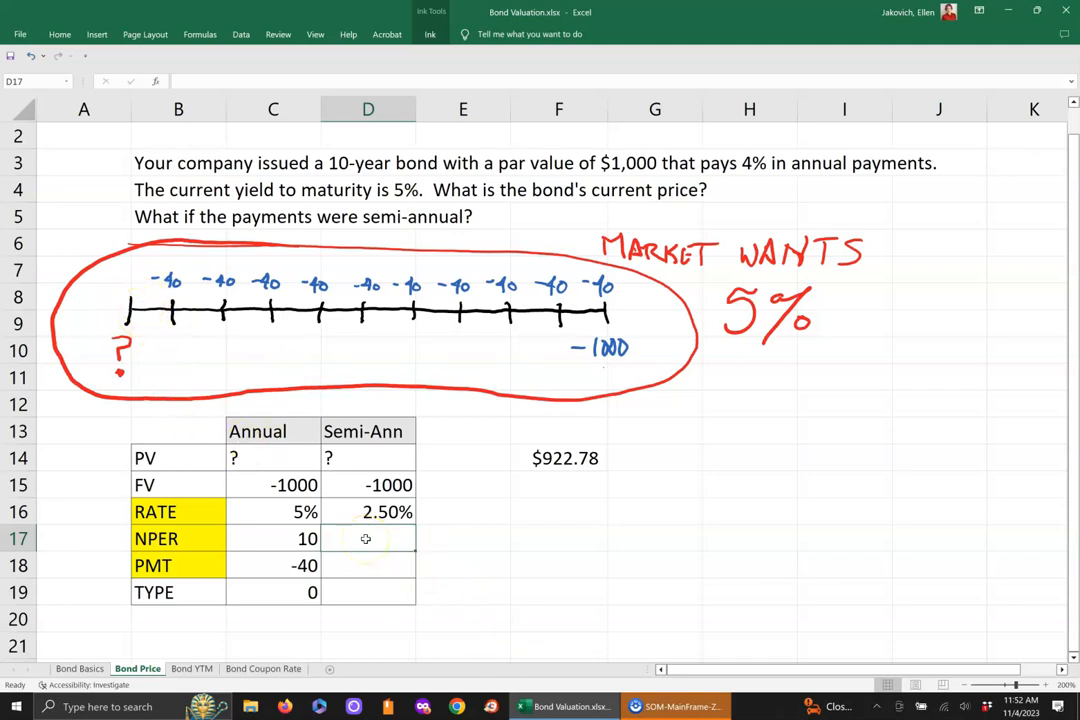
text(20)
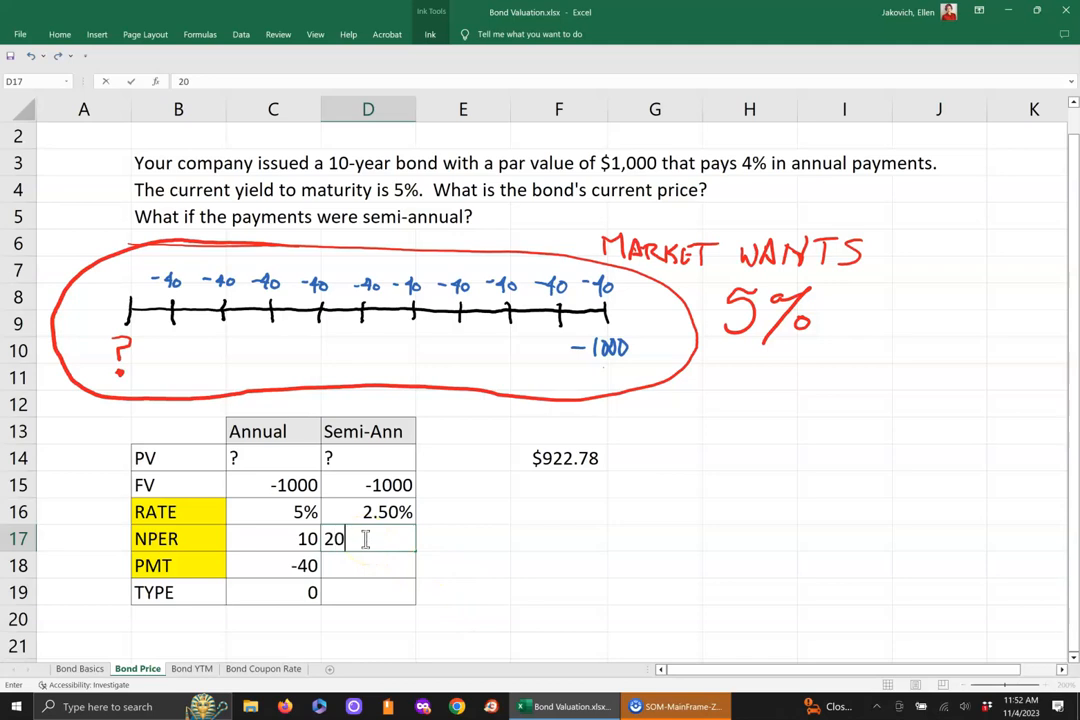
key(Return)
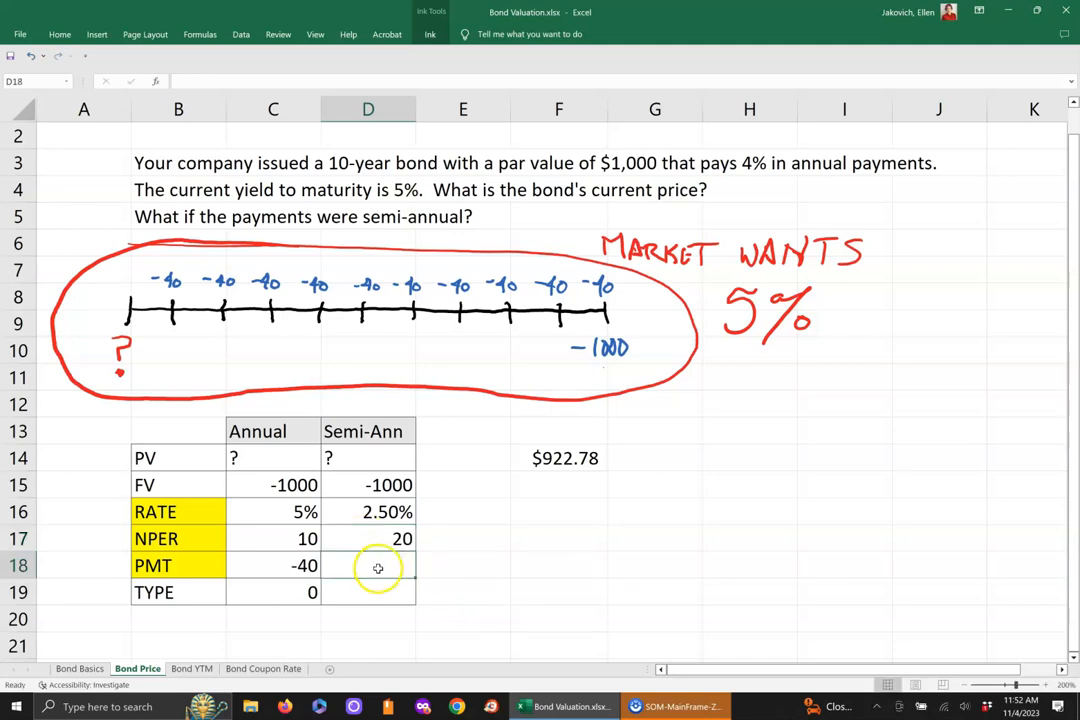
Step: Enter -20 as the Semi-Ann PMT in D18 and 0 as the TYPE in D19
click(368, 560)
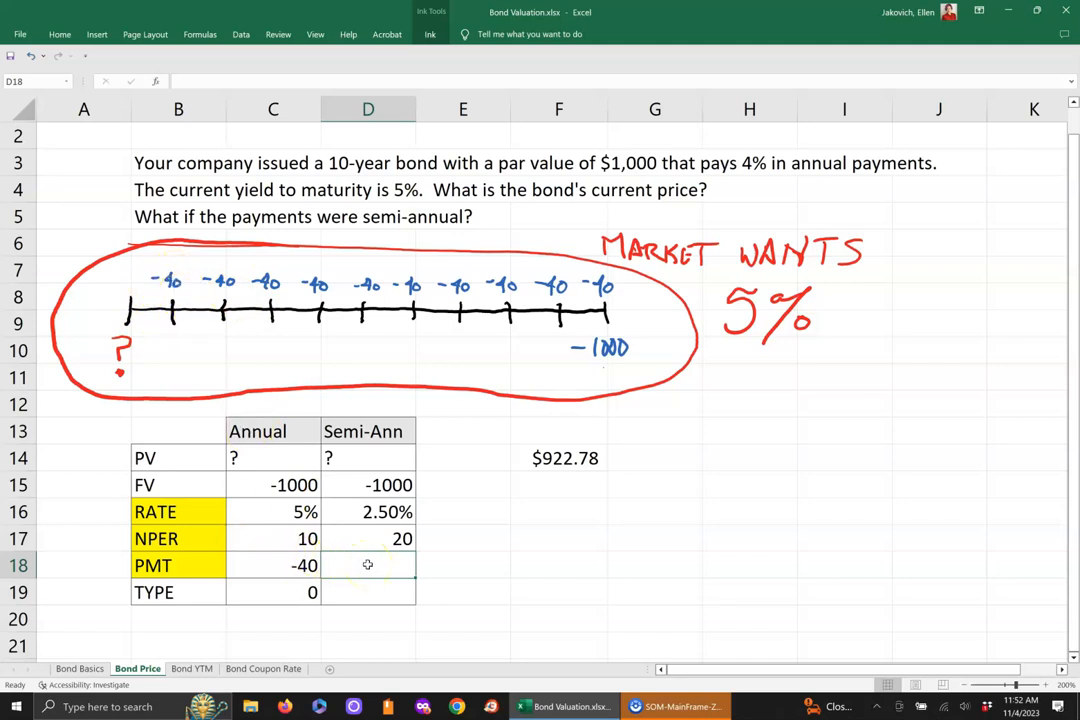
text(-20)
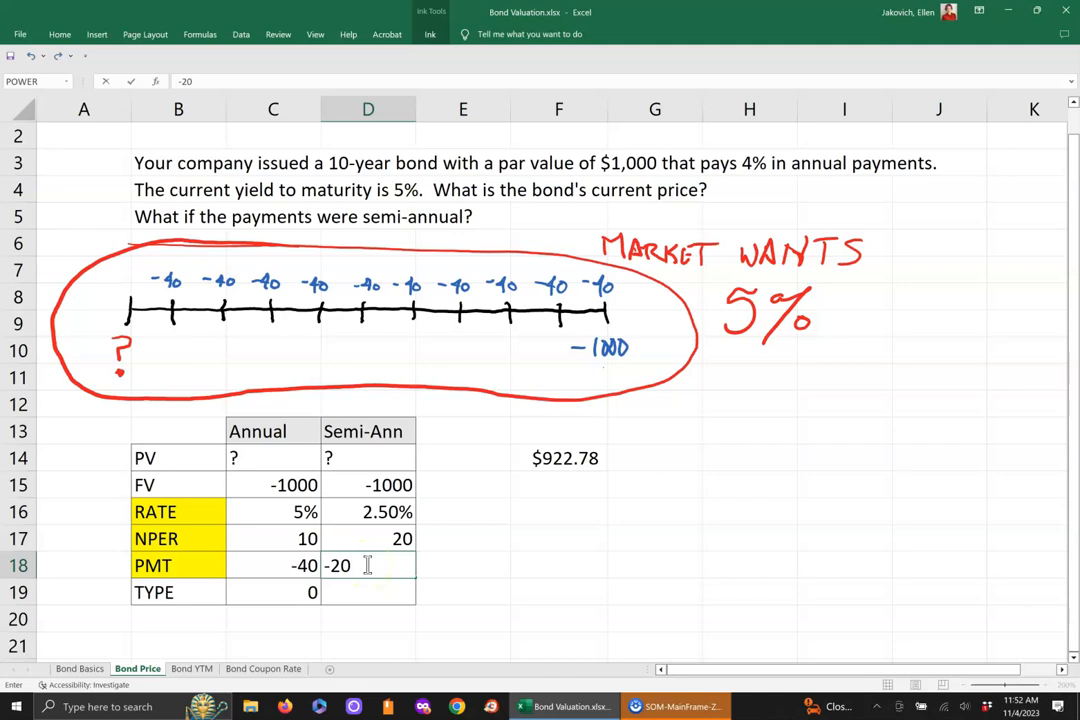
click(341, 594)
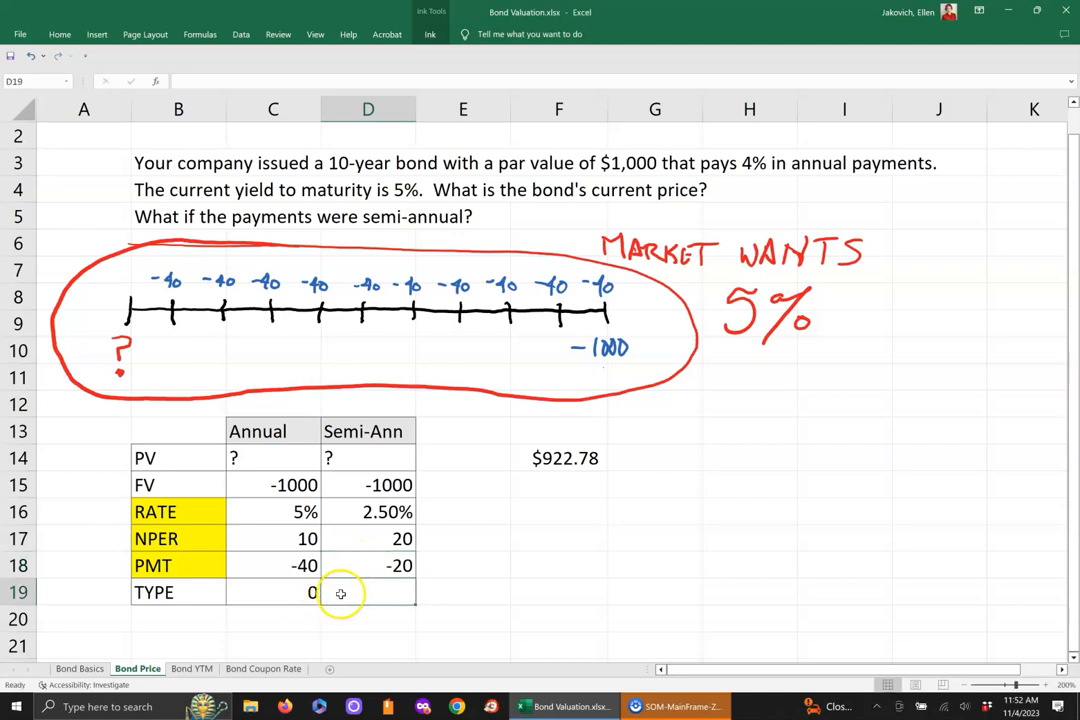
text(0)
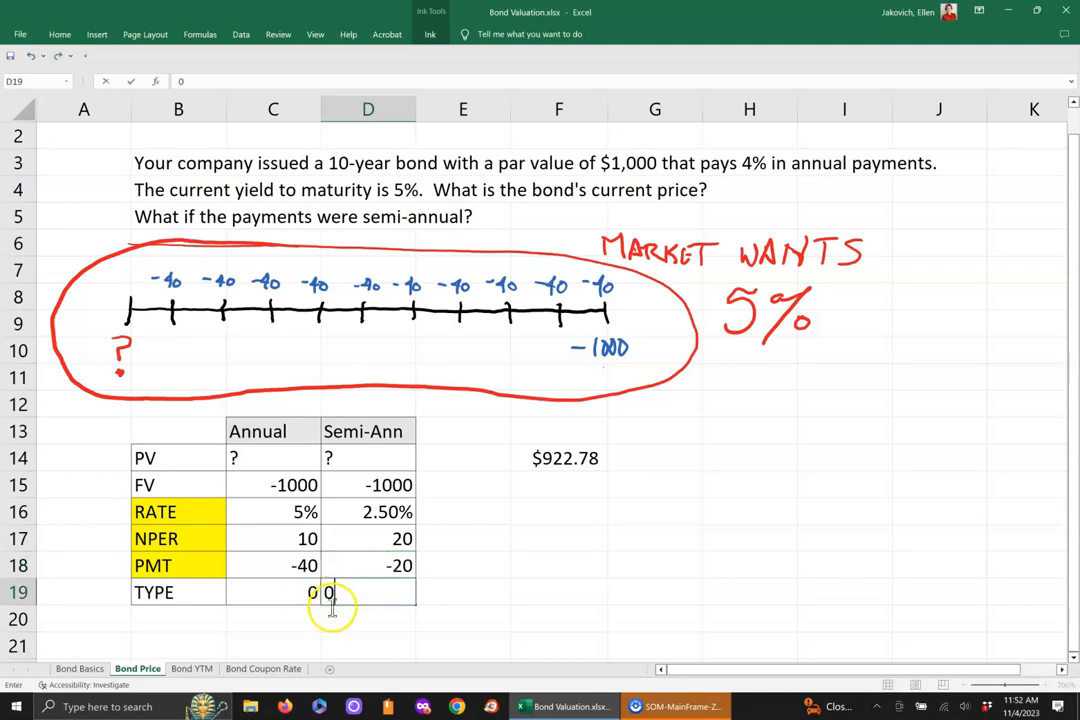
click(520, 622)
Step: Calculate the semi-annual-payment bond price in F16 with the formula =PV(D16,D17,D18,D15,D19)
click(547, 510)
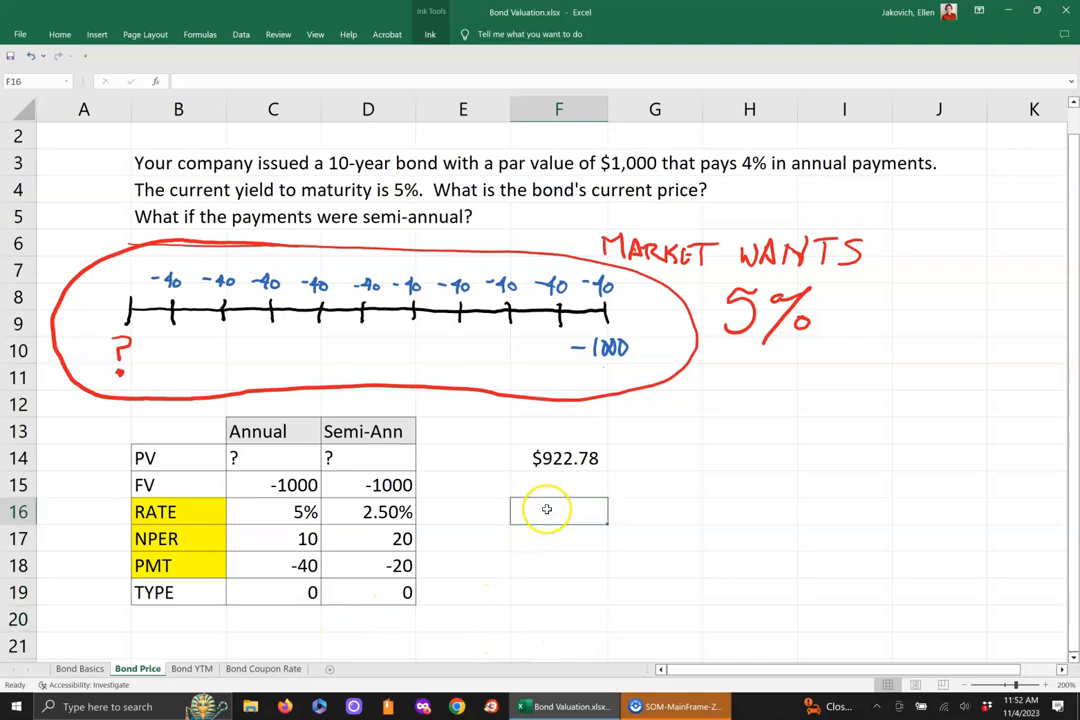
text(+)
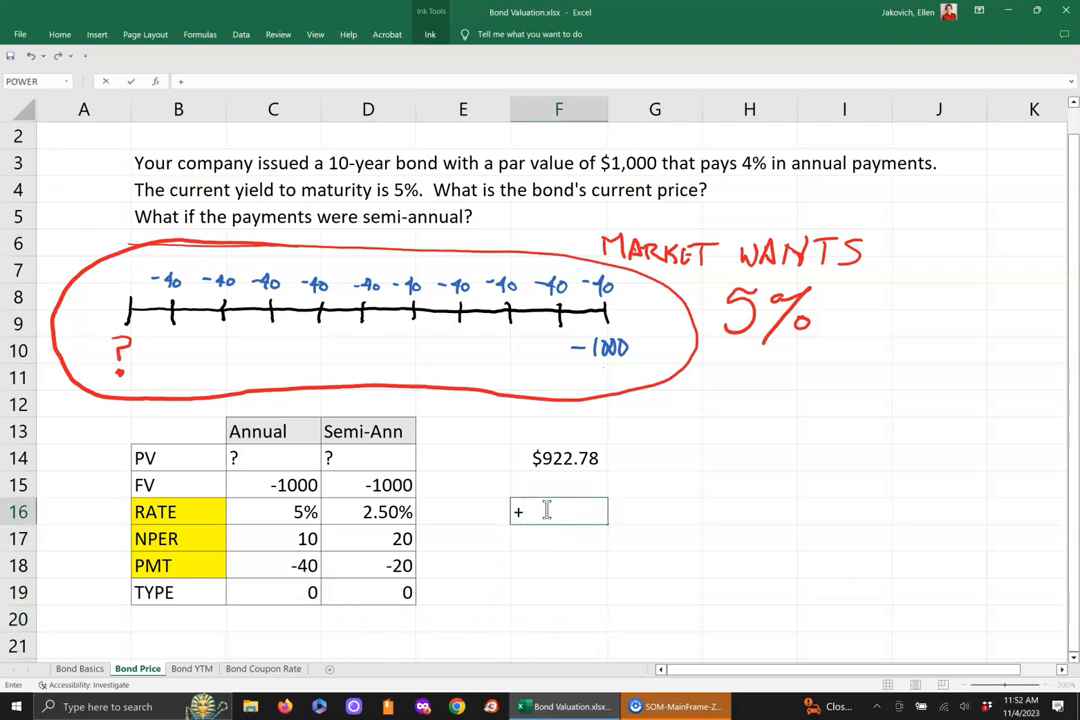
key(BackSpace)
text(=PV)
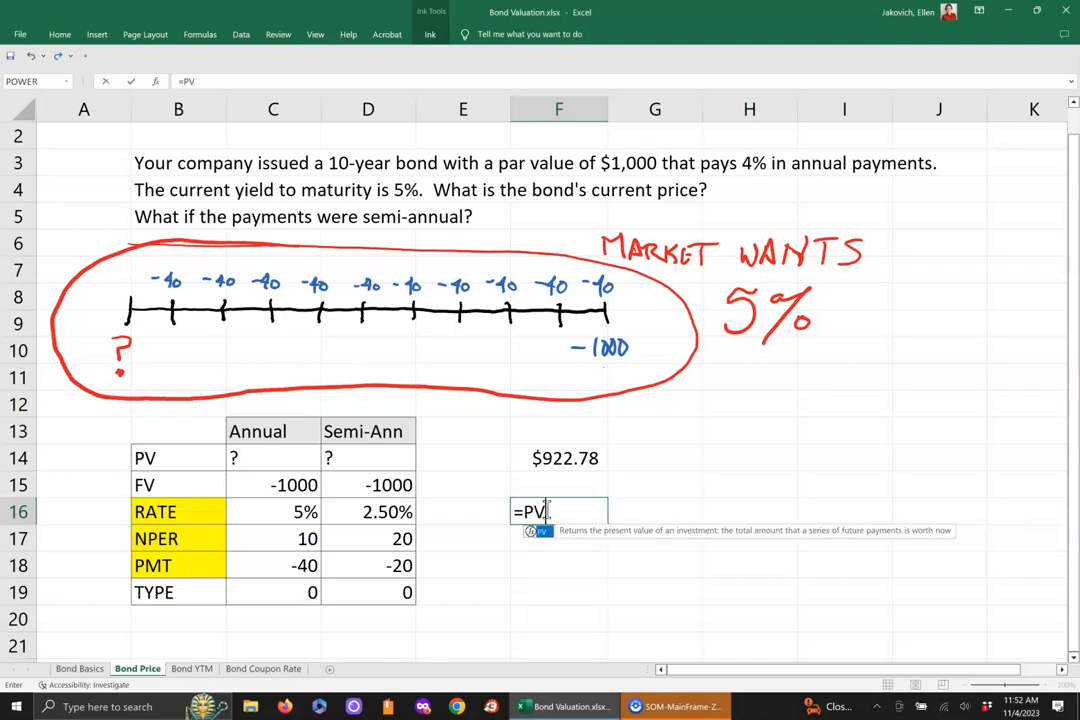
text(()
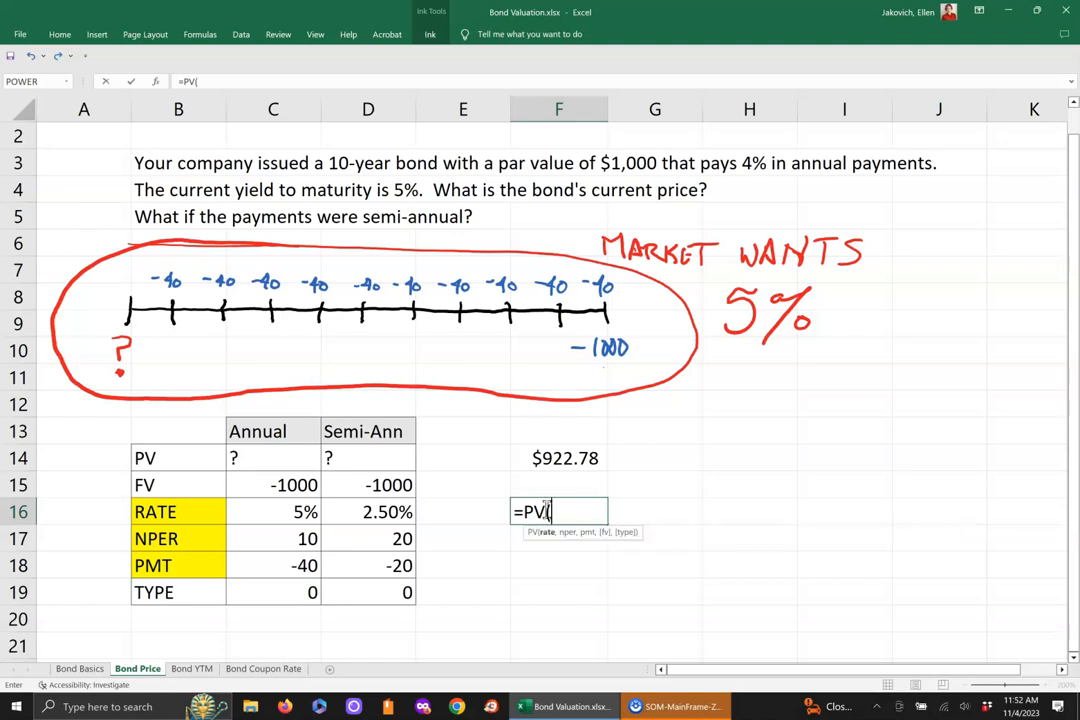
click(362, 512)
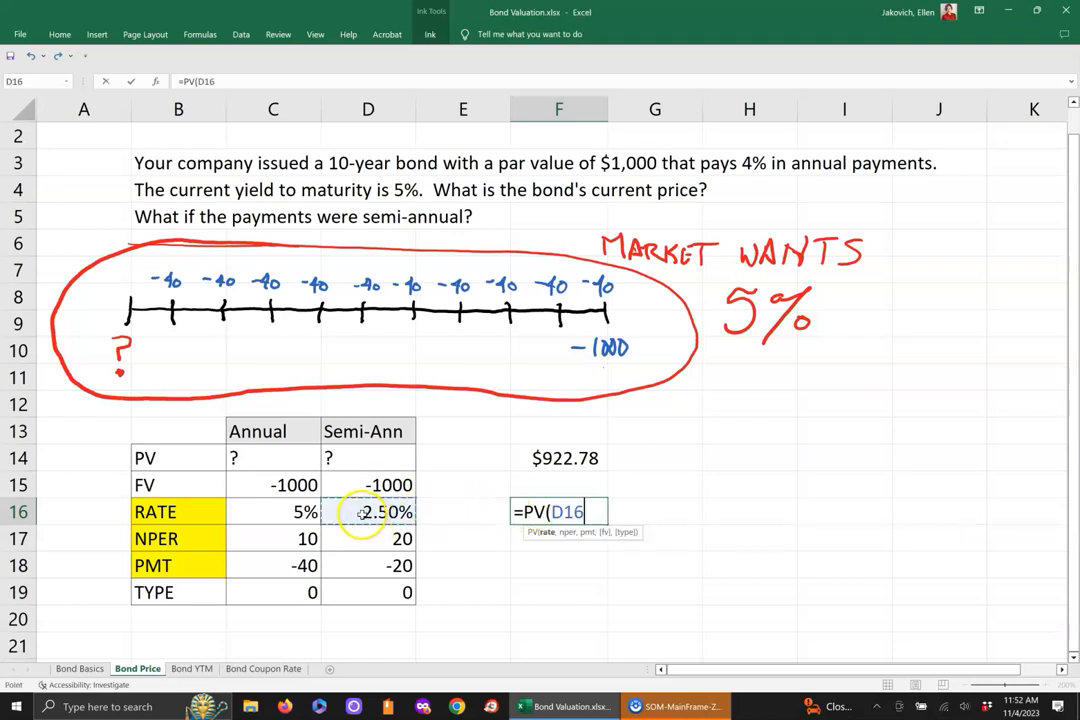
text(,)
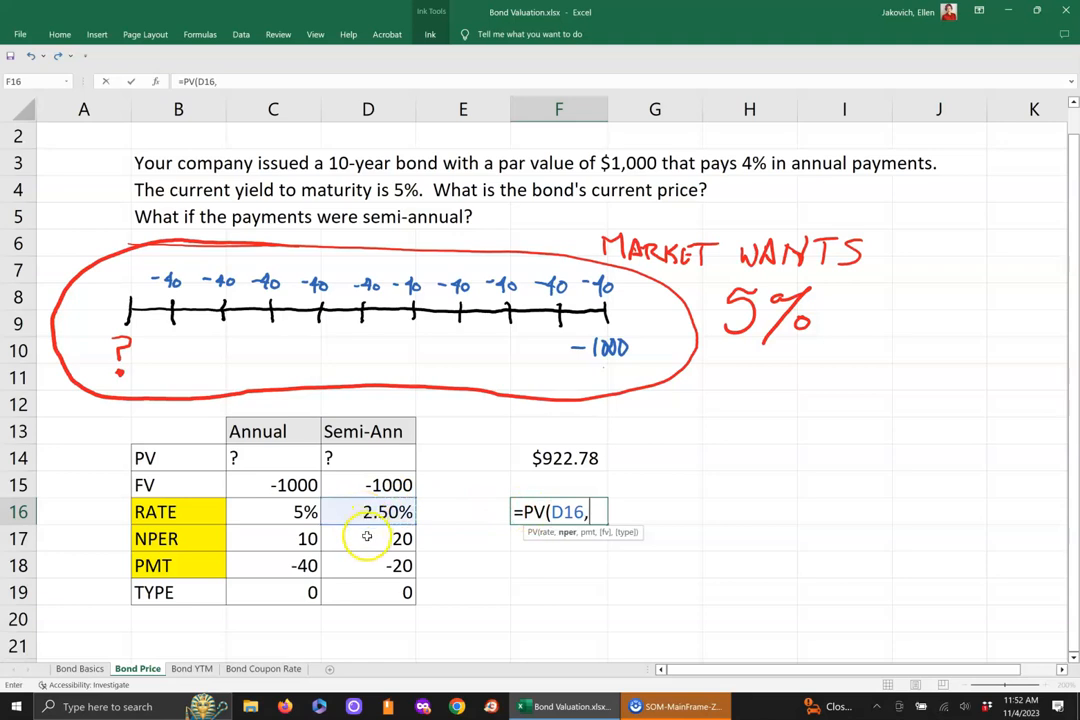
click(358, 541)
text(,)
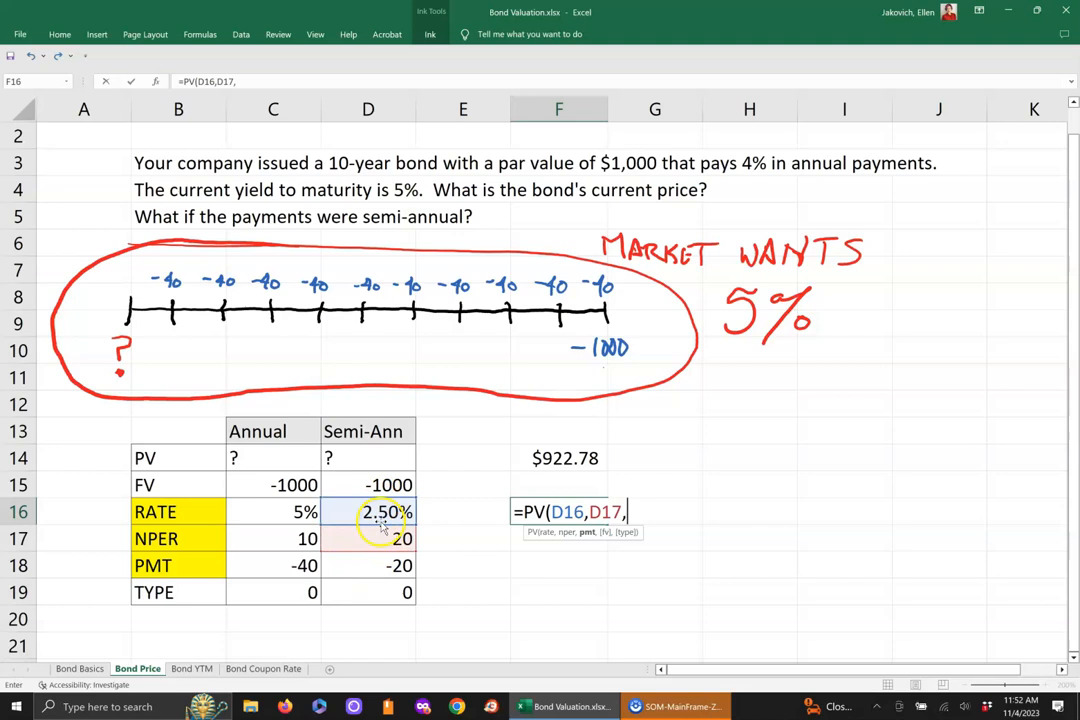
click(365, 572)
text(,)
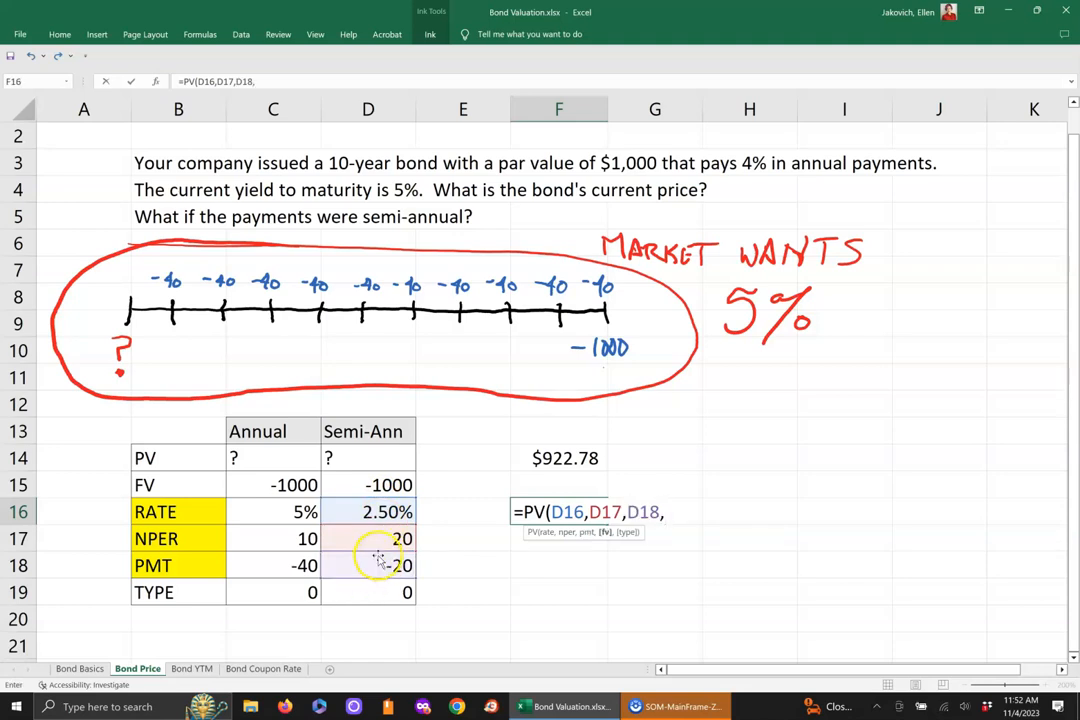
click(372, 484)
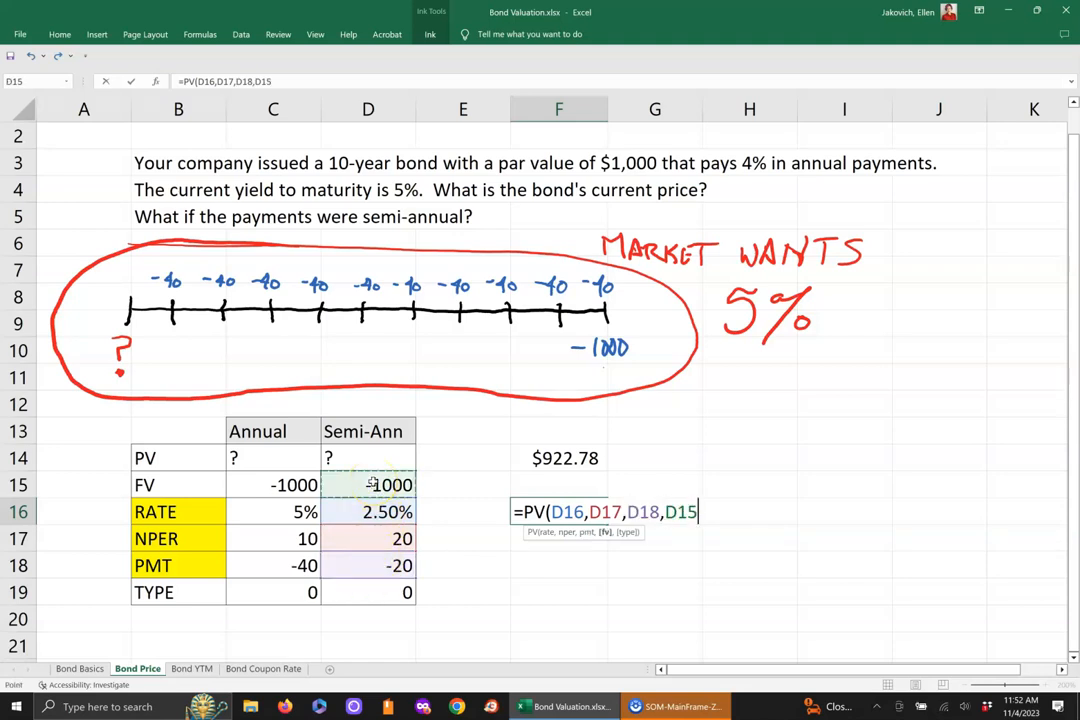
text(,)
click(355, 594)
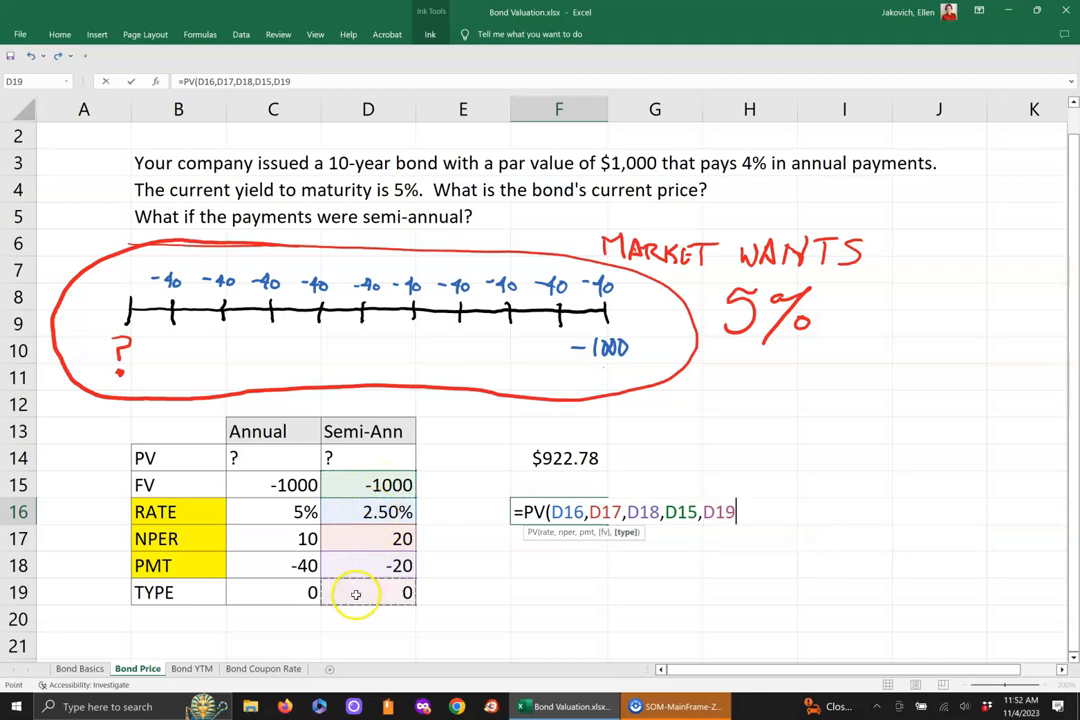
key(Return)
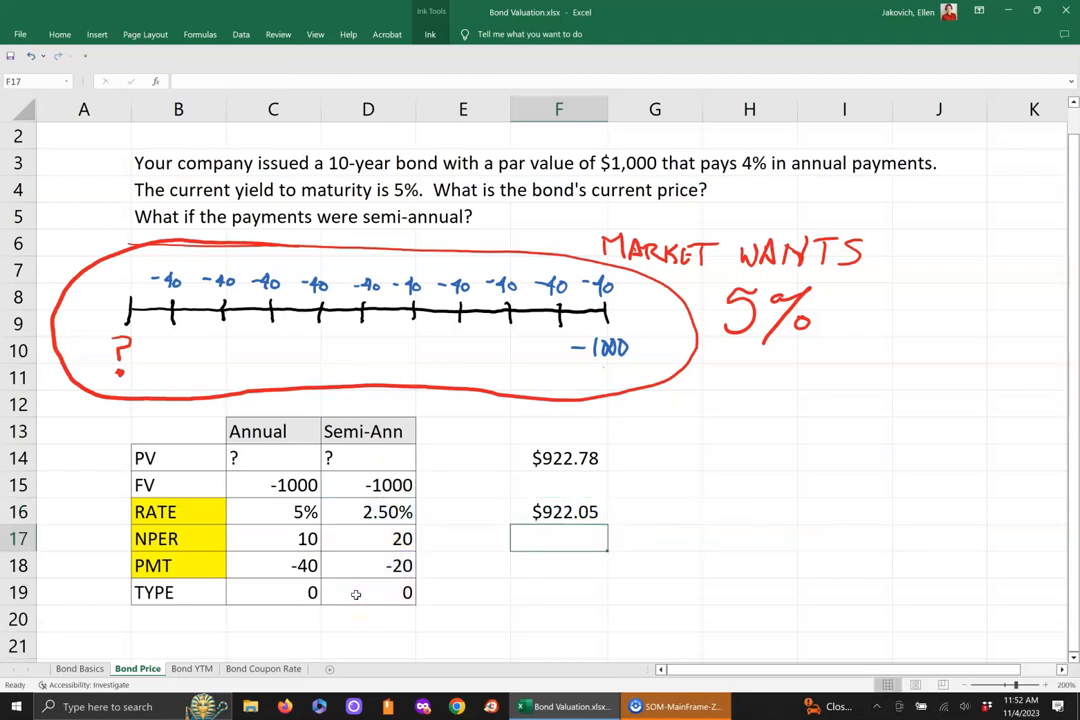